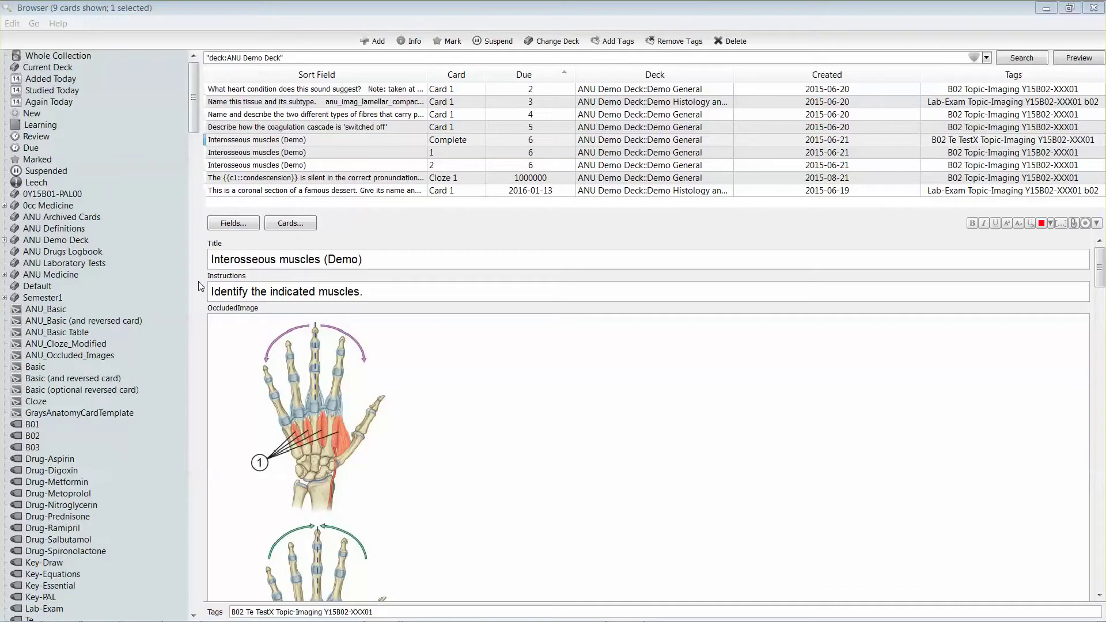
Step: Add the tags 'TestY, TestY2' to the Interosseous muscles (Demo) note
{"action": "left_click_drag", "start_coordinate": [194, 110], "coordinate": [192, 150]}
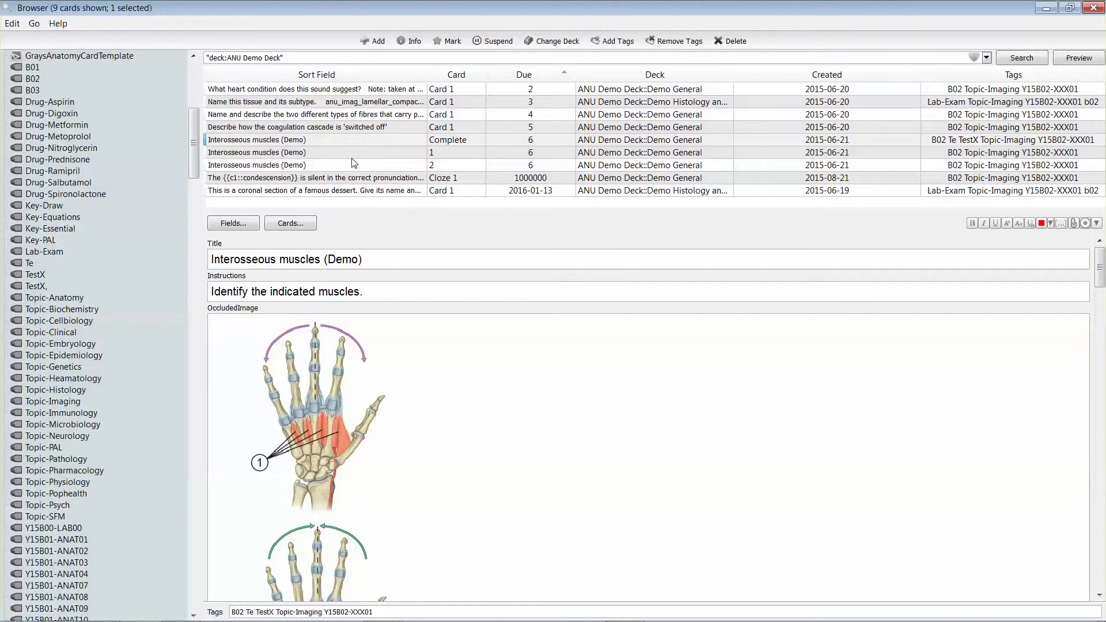
{"action": "left_click", "coordinate": [349, 140]}
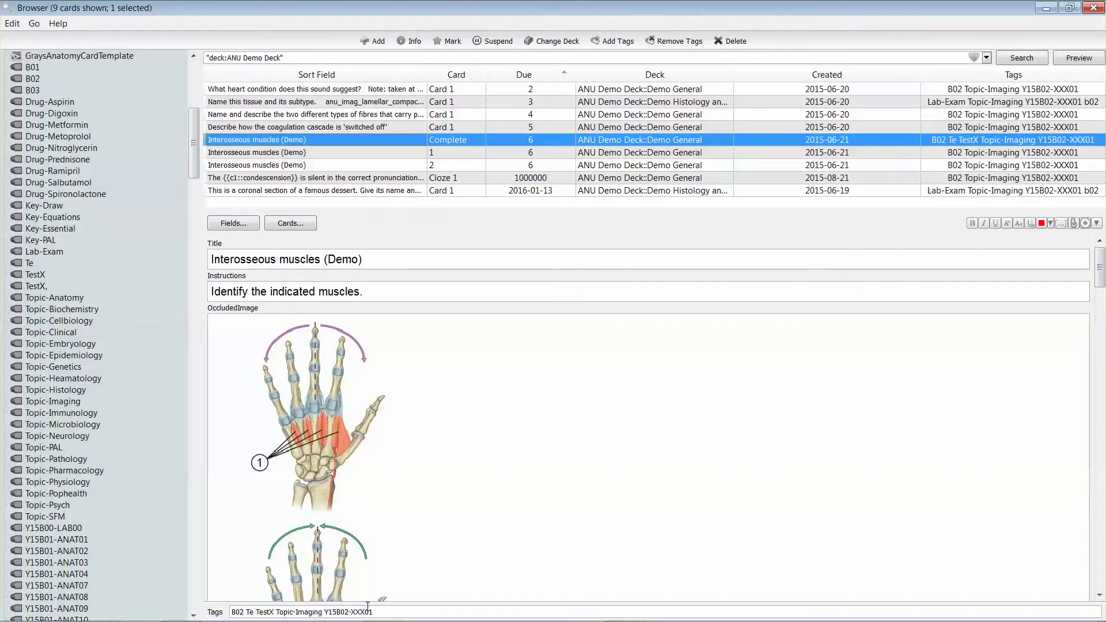
{"action": "left_click", "coordinate": [389, 613]}
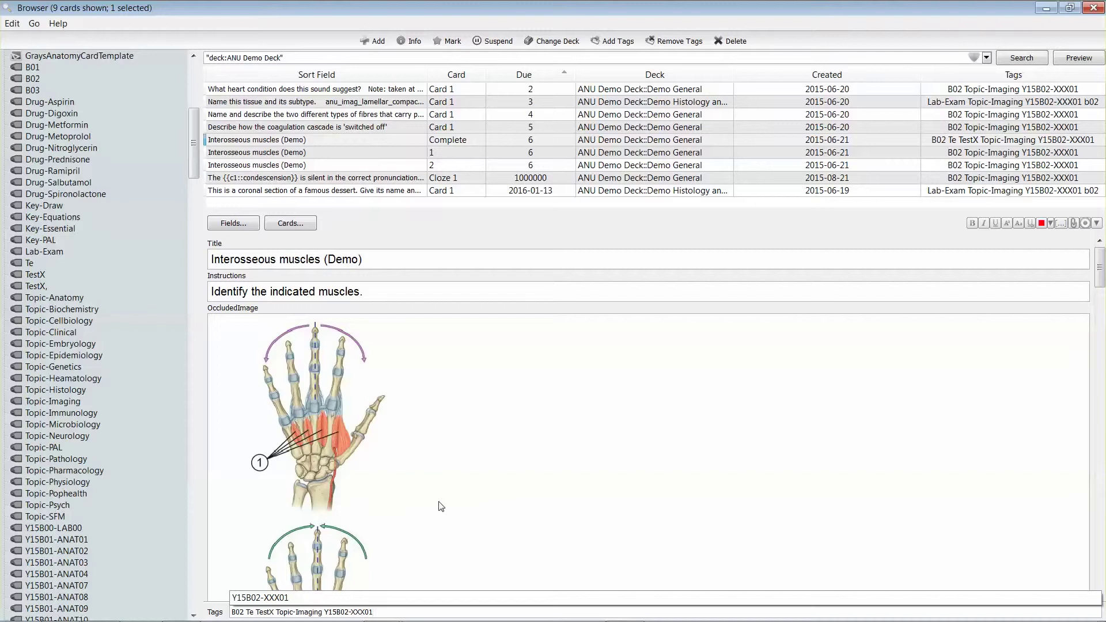
{"action": "type", "text": "Test"}
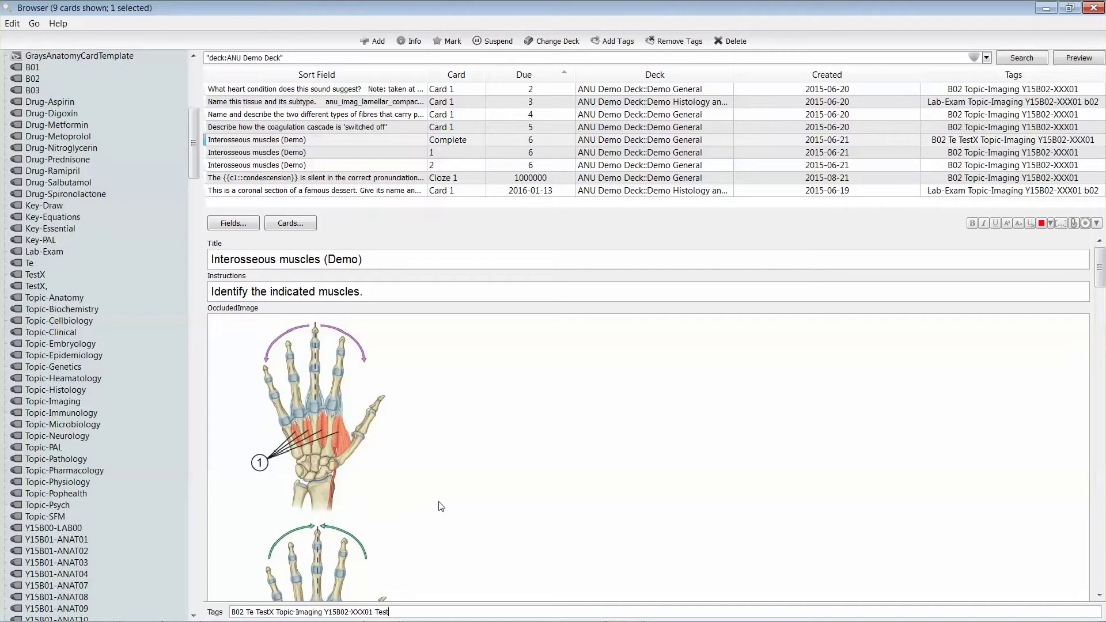
{"action": "type", "text": "Y"}
{"action": "type", "text": ", T"}
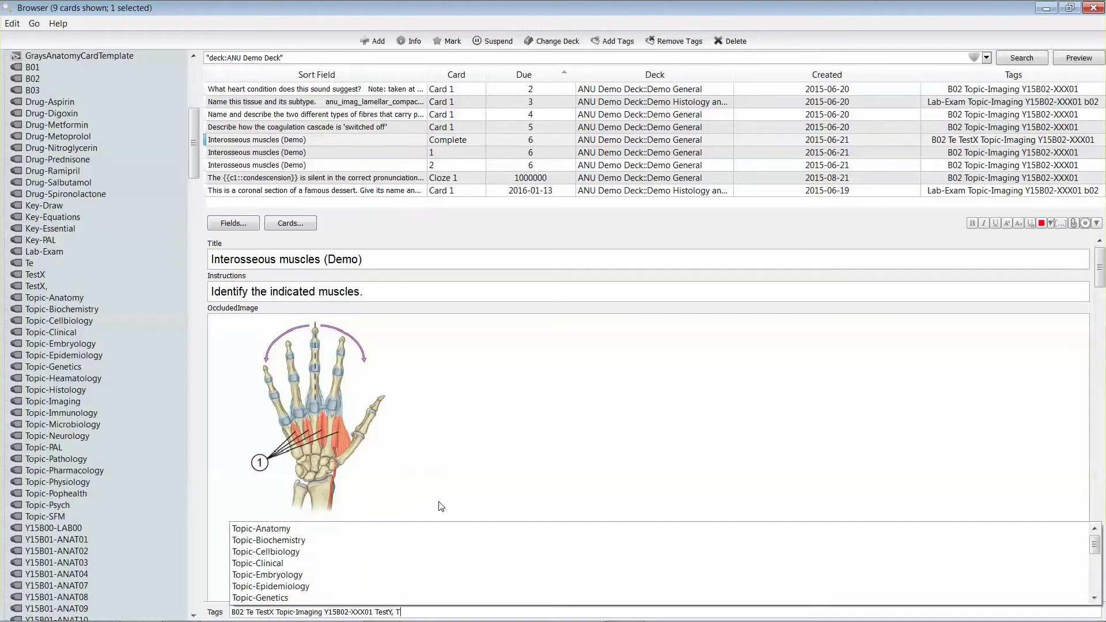
{"action": "type", "text": "estY"}
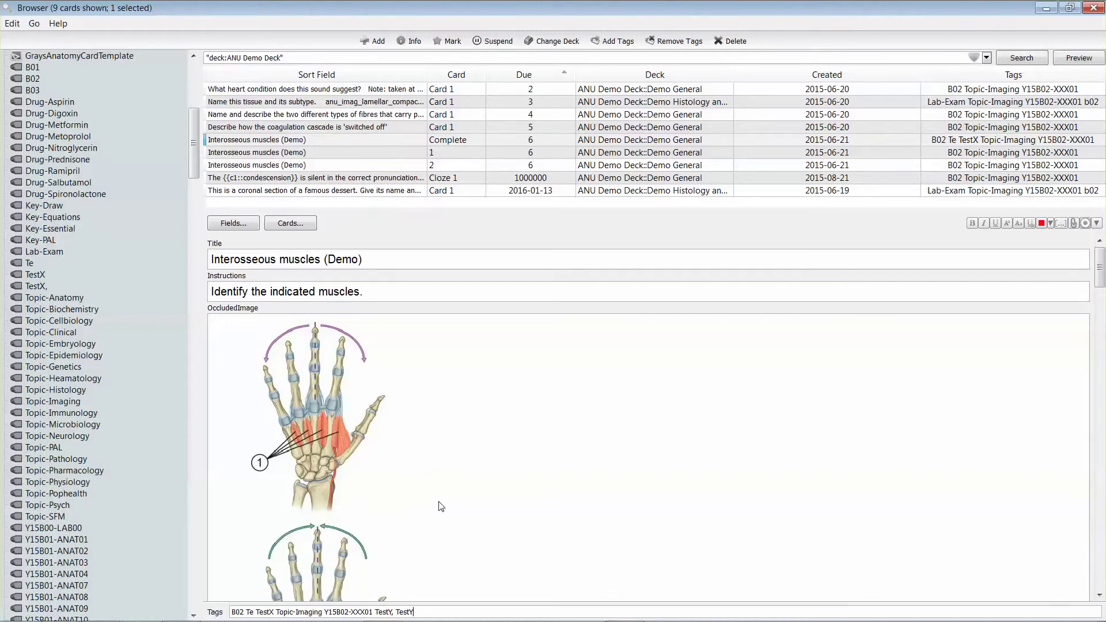
{"action": "type", "text": "2"}
{"action": "left_click", "coordinate": [441, 506]}
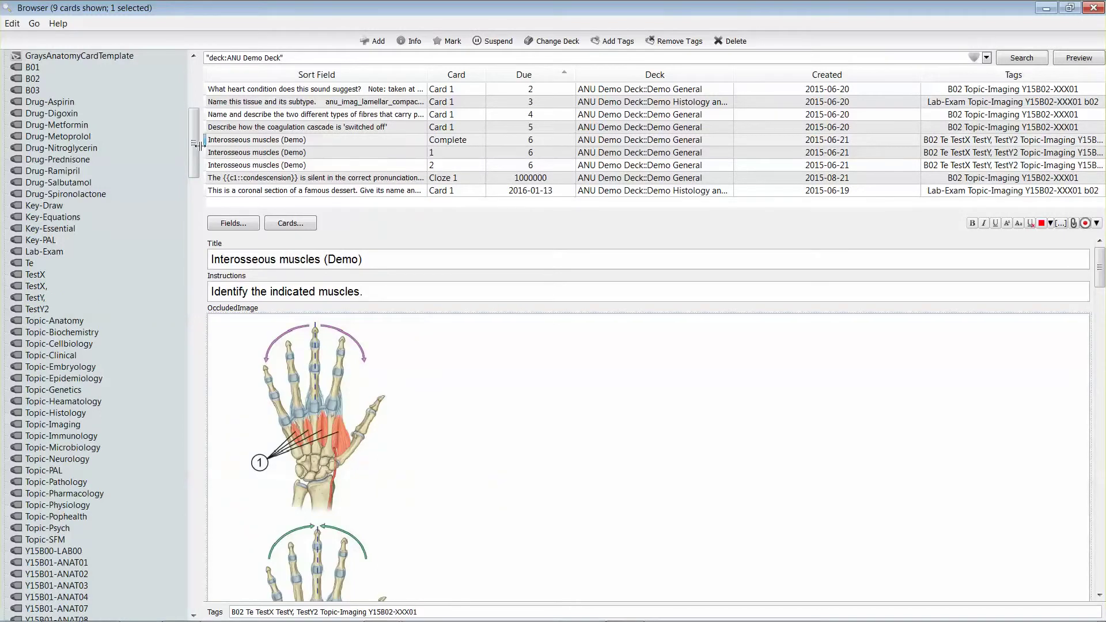
{"action": "scroll", "coordinate": [194, 147], "scroll_direction": "down", "scroll_amount": 3}
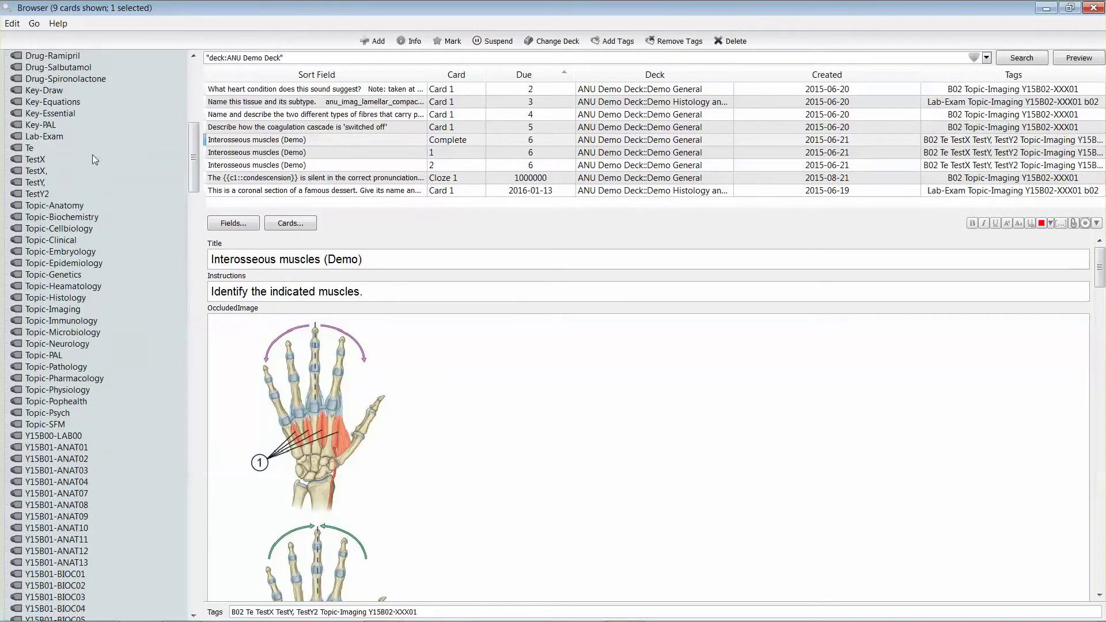
Step: Remove the TestY, tag from the cards filtered by TestY, then re-filter to confirm none remain
{"action": "left_click", "coordinate": [39, 185]}
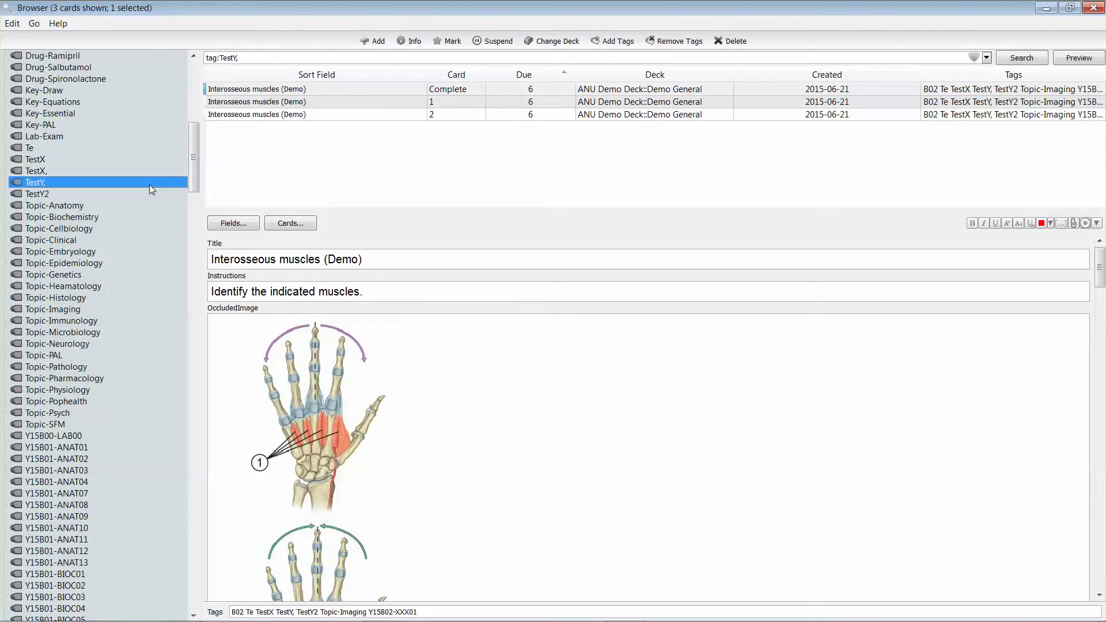
{"action": "key", "text": "ctrl+alt+shift+t"}
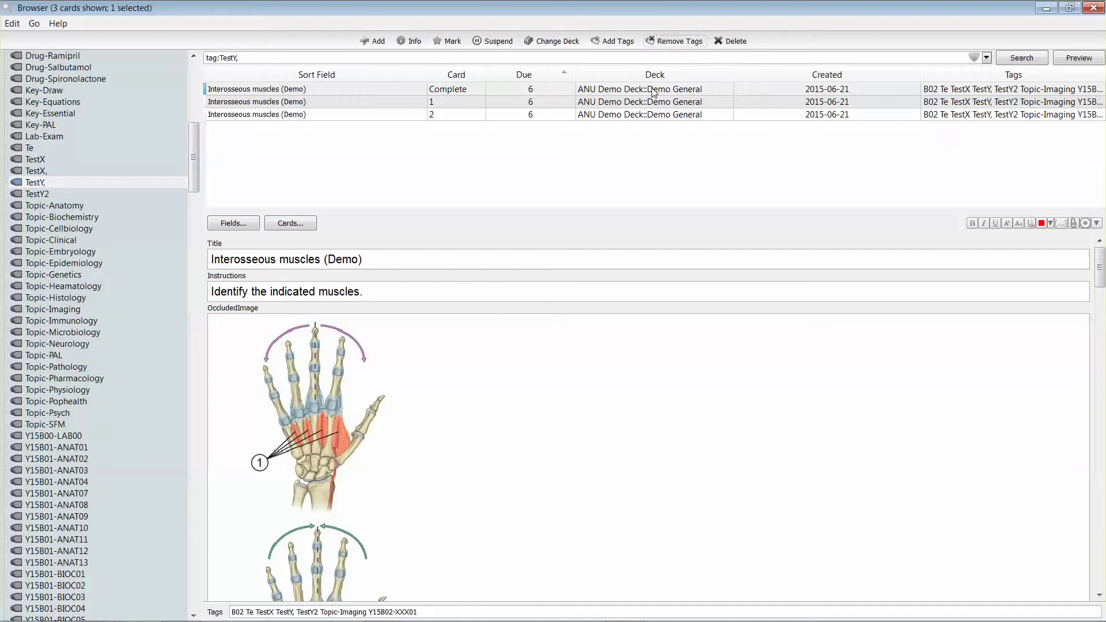
{"action": "left_click", "coordinate": [674, 47]}
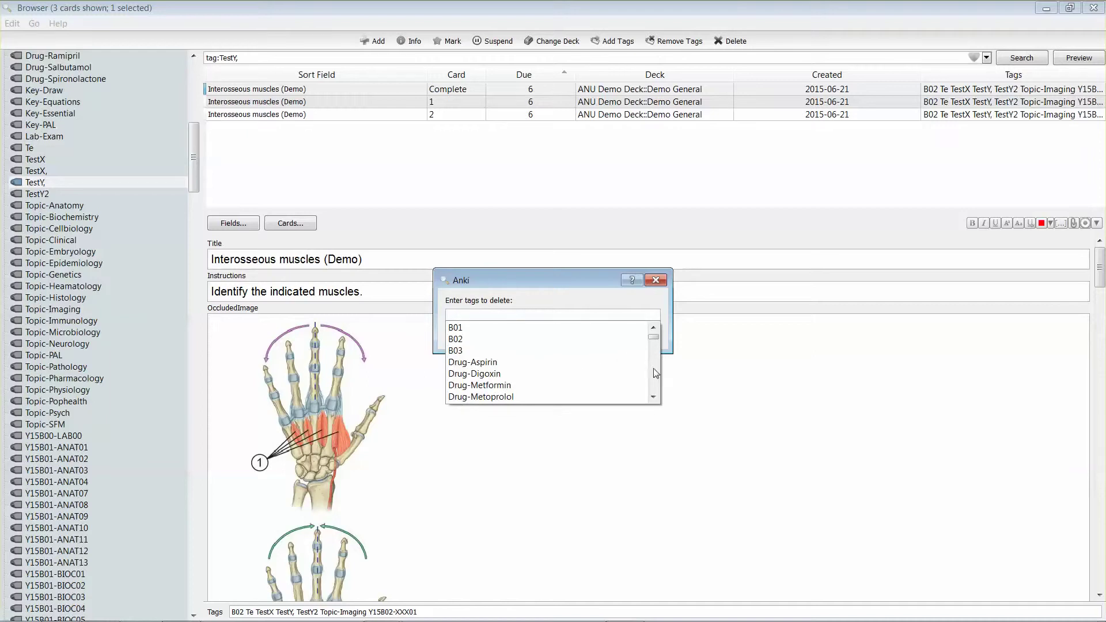
{"action": "scroll", "coordinate": [655, 337], "scroll_direction": "down", "scroll_amount": 7}
{"action": "scroll", "coordinate": [656, 337], "scroll_direction": "up", "scroll_amount": 4}
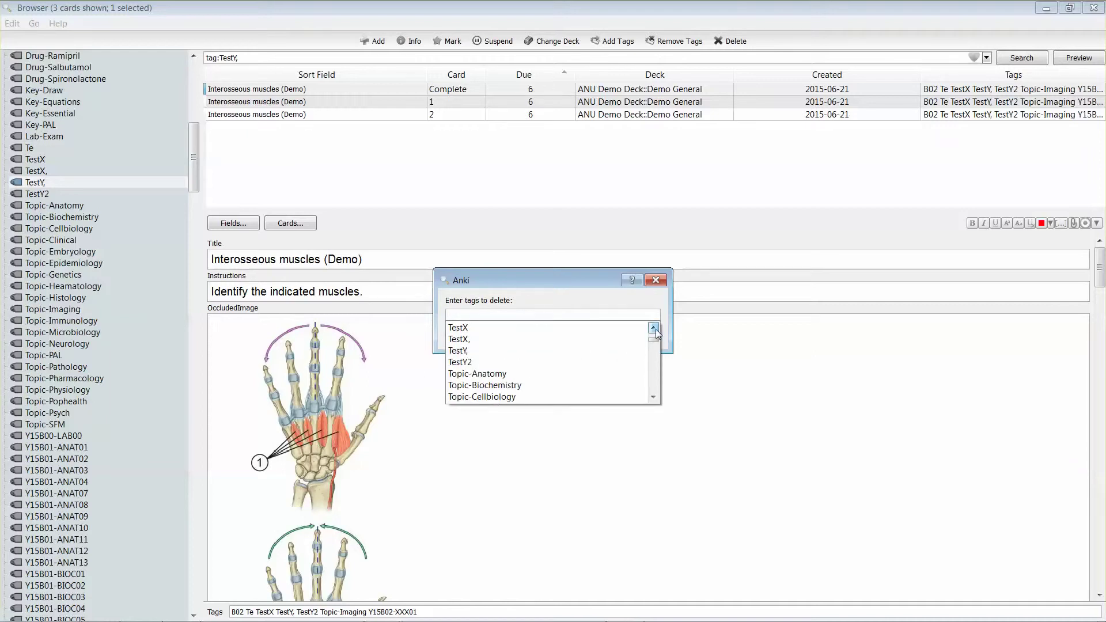
{"action": "left_click", "coordinate": [464, 374]}
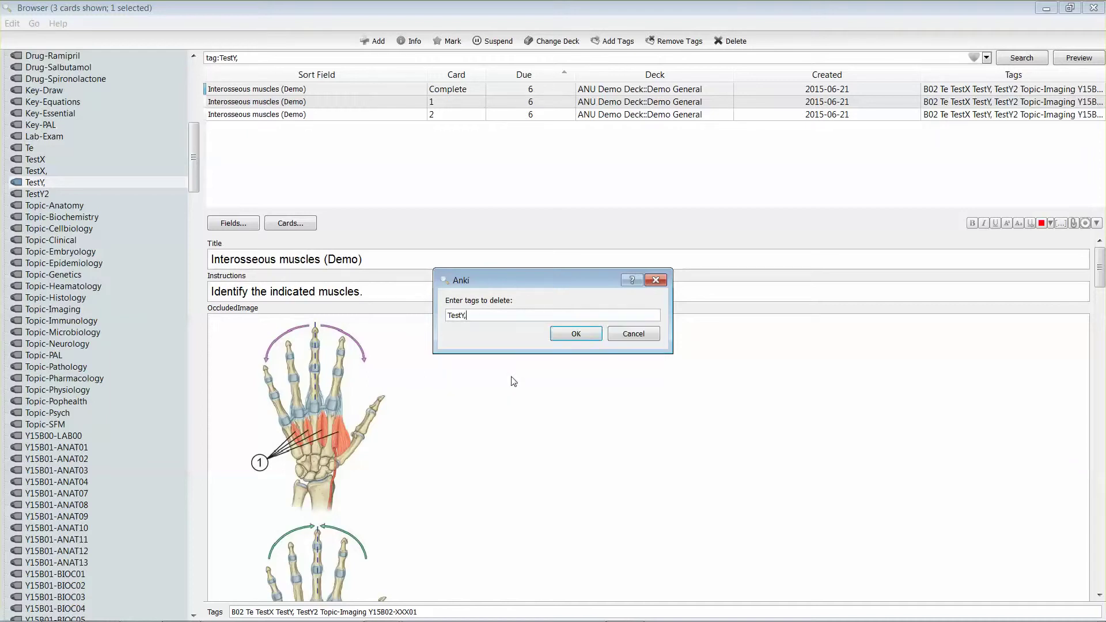
{"action": "left_click", "coordinate": [563, 335]}
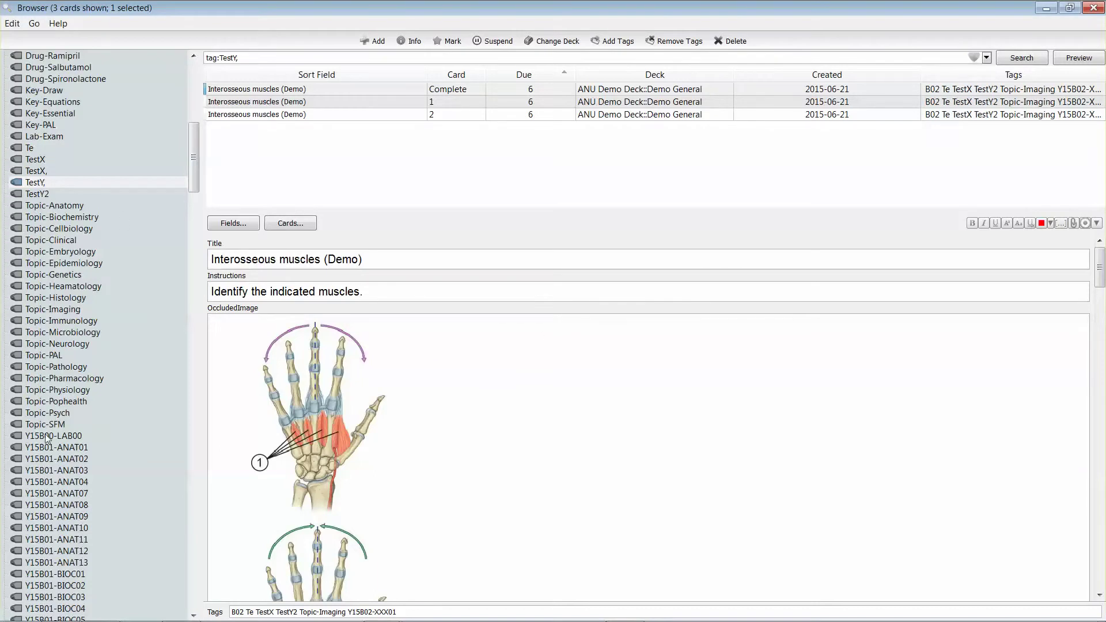
{"action": "left_click", "coordinate": [50, 186]}
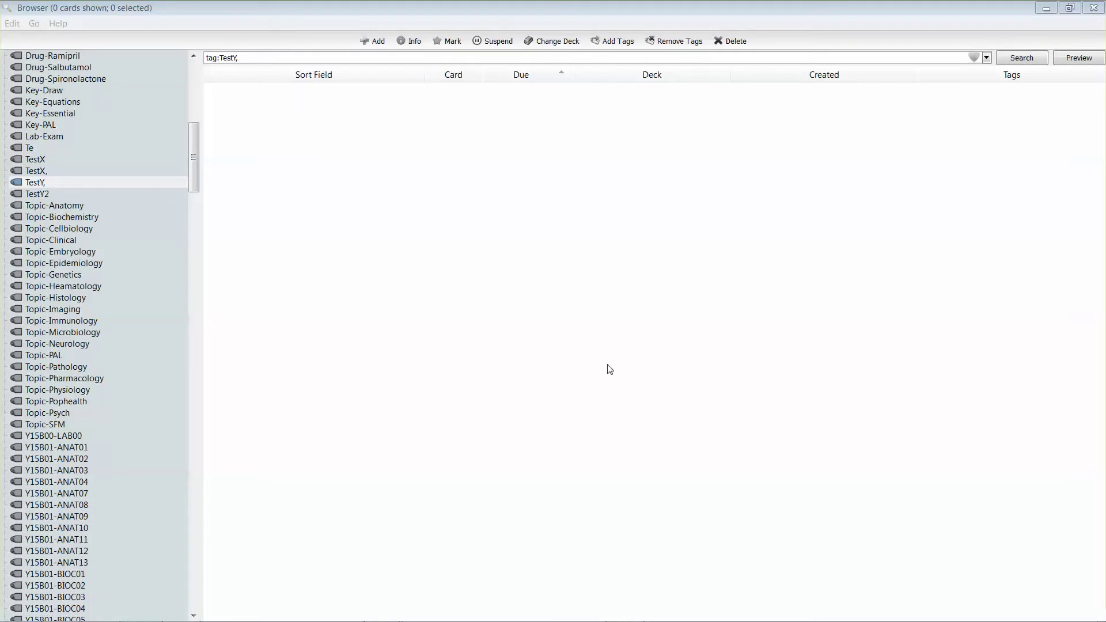
Step: From the main window's deck list, run Tools > Check Database
{"action": "mouse_move", "coordinate": [384, 616]}
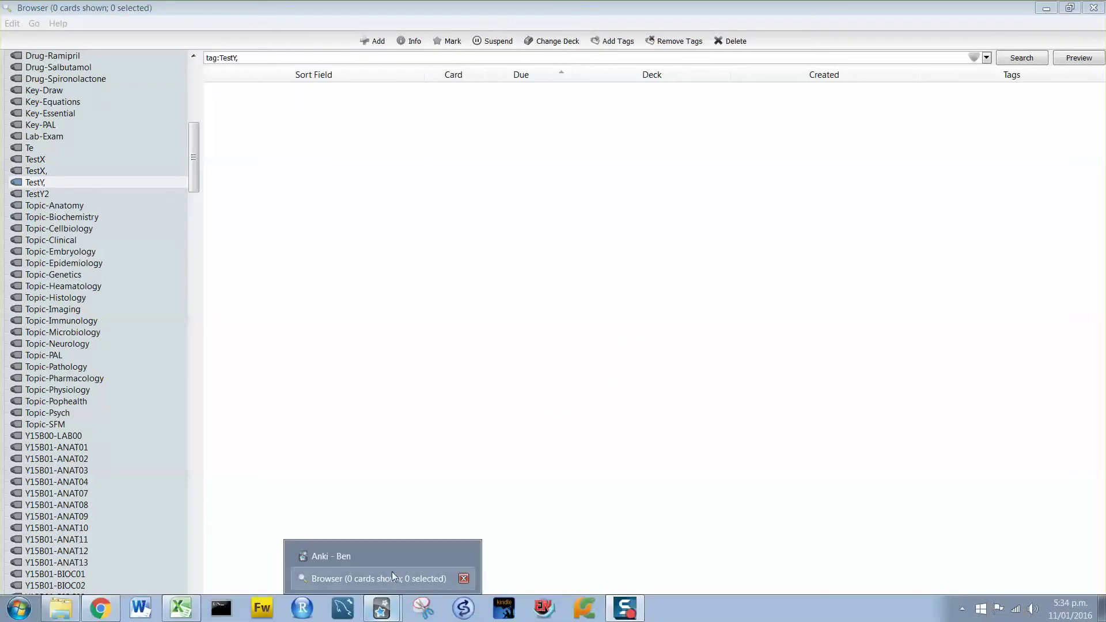
{"action": "left_click", "coordinate": [351, 562]}
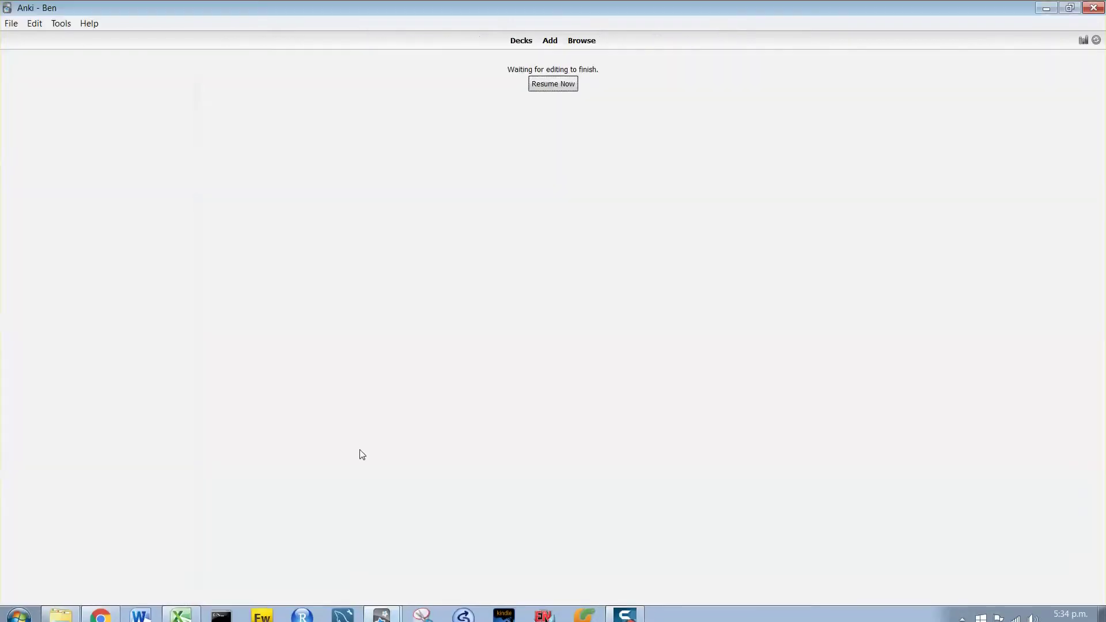
{"action": "left_click", "coordinate": [521, 40]}
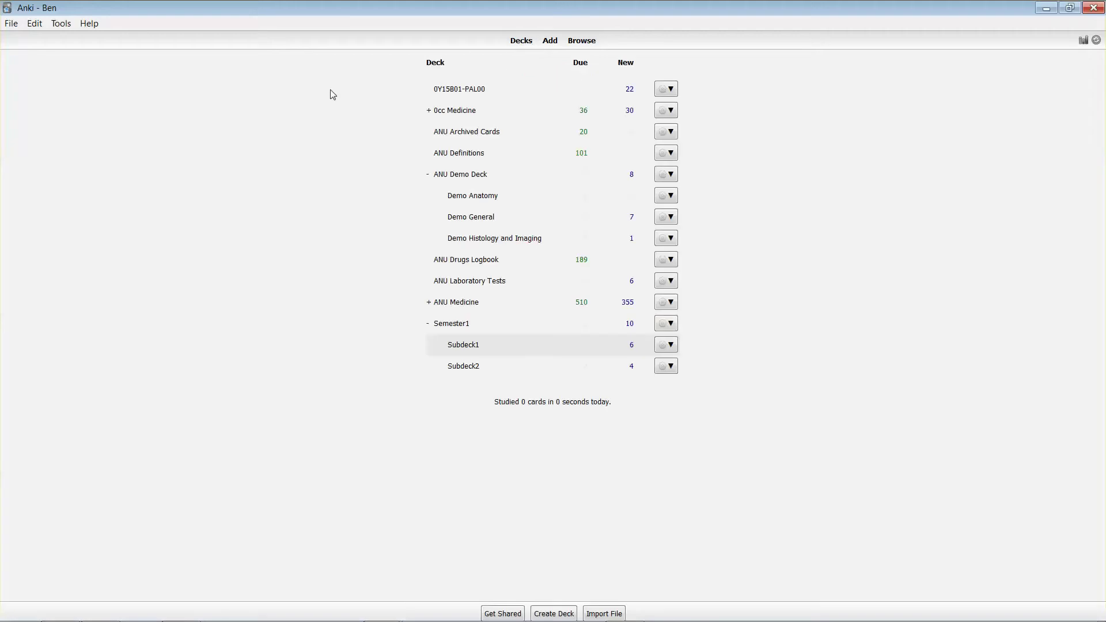
{"action": "left_click", "coordinate": [60, 23]}
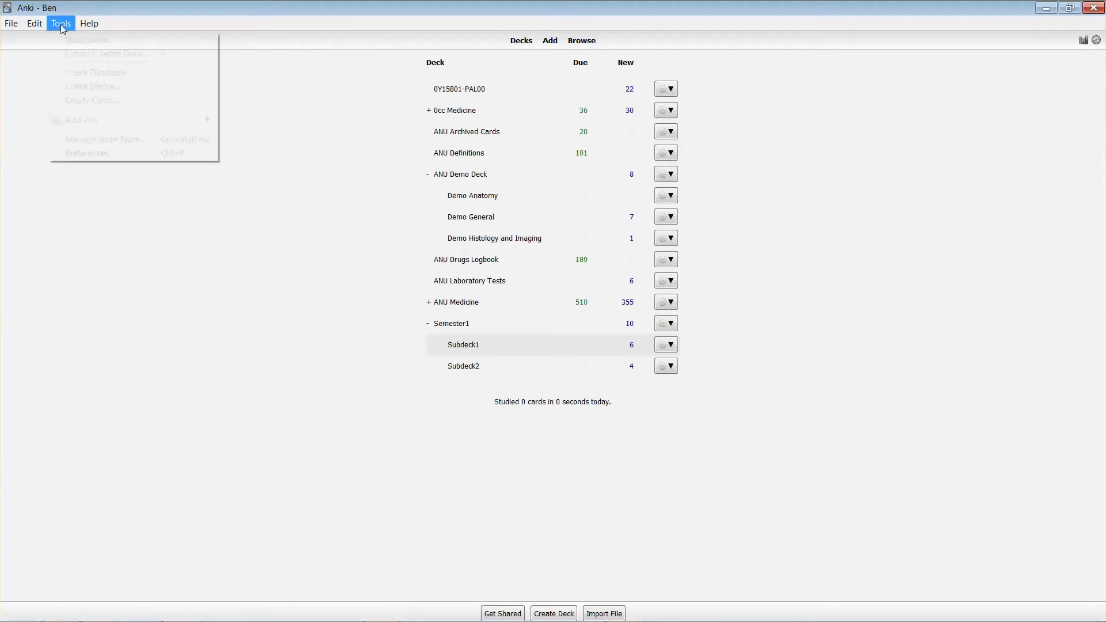
{"action": "left_click", "coordinate": [145, 72]}
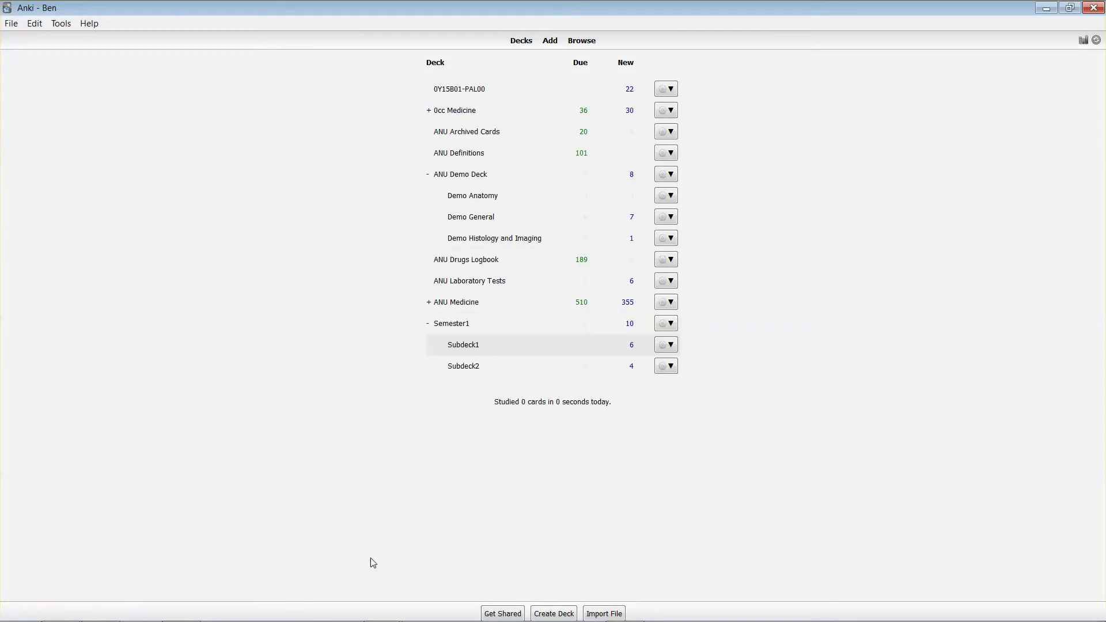
{"action": "mouse_move", "coordinate": [395, 619]}
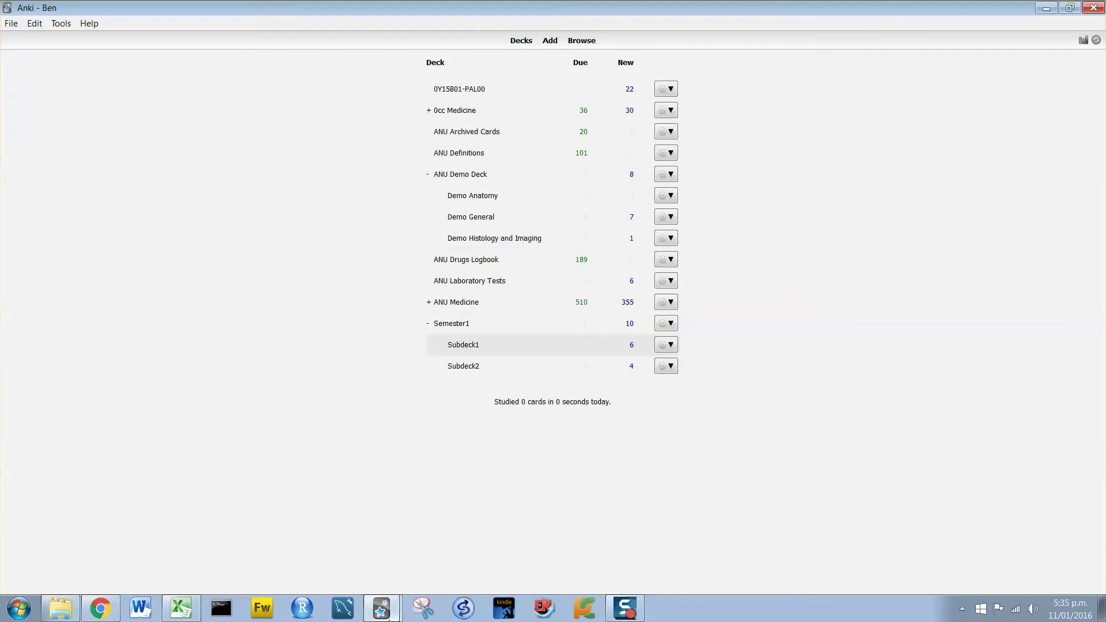
Step: Bring the card browser back and check that TestY, is gone from the sidebar tags
{"action": "left_click", "coordinate": [382, 578]}
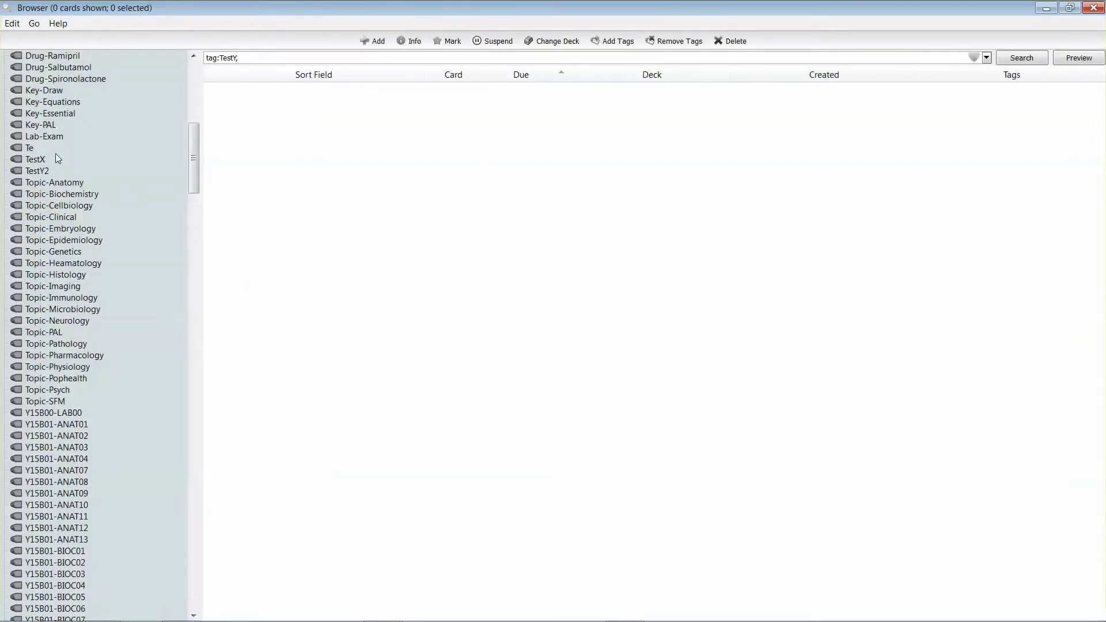
{"action": "mouse_move", "coordinate": [196, 168]}
{"action": "left_mouse_down"}
{"action": "mouse_move", "coordinate": [196, 184]}
{"action": "mouse_move", "coordinate": [196, 161]}
{"action": "left_mouse_up"}
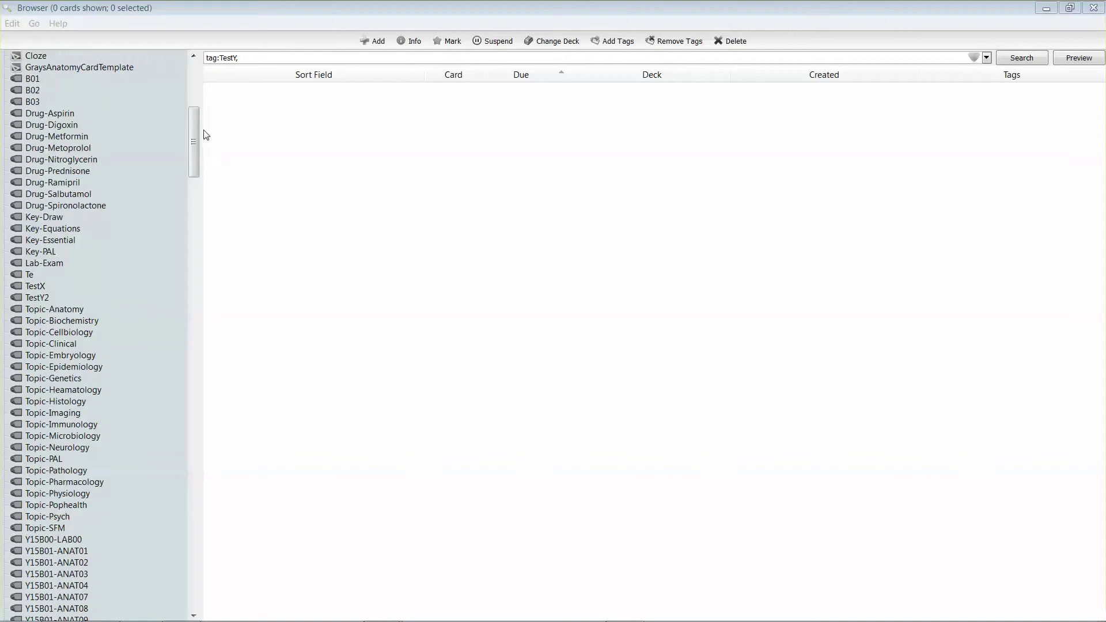
Step: Filter the browser by the lowercase b02 tag to list its 1715 cards
{"action": "left_click_drag", "start_coordinate": [195, 131], "coordinate": [183, 600]}
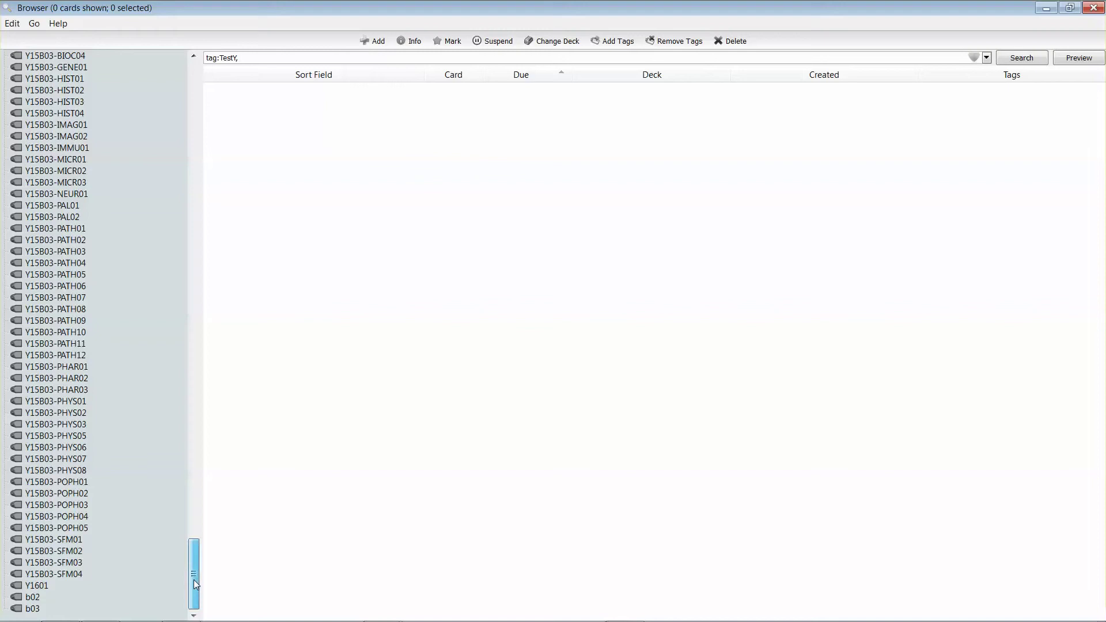
{"action": "left_click", "coordinate": [35, 599]}
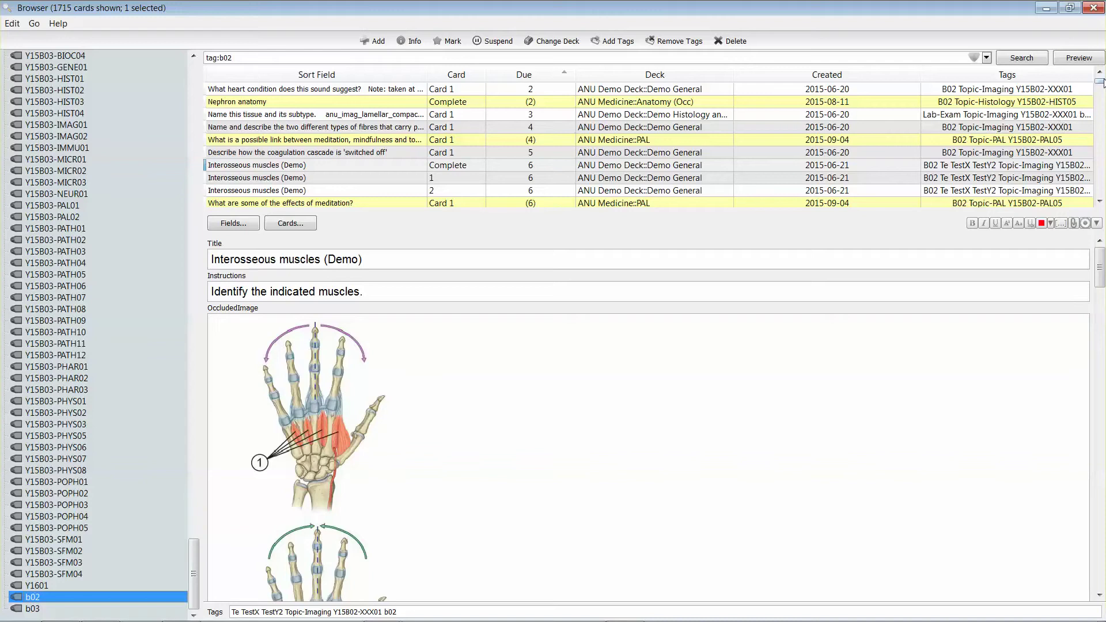
{"action": "mouse_move", "coordinate": [1101, 83]}
{"action": "left_mouse_down"}
{"action": "mouse_move", "coordinate": [1101, 132]}
{"action": "mouse_move", "coordinate": [1102, 81]}
{"action": "left_mouse_up"}
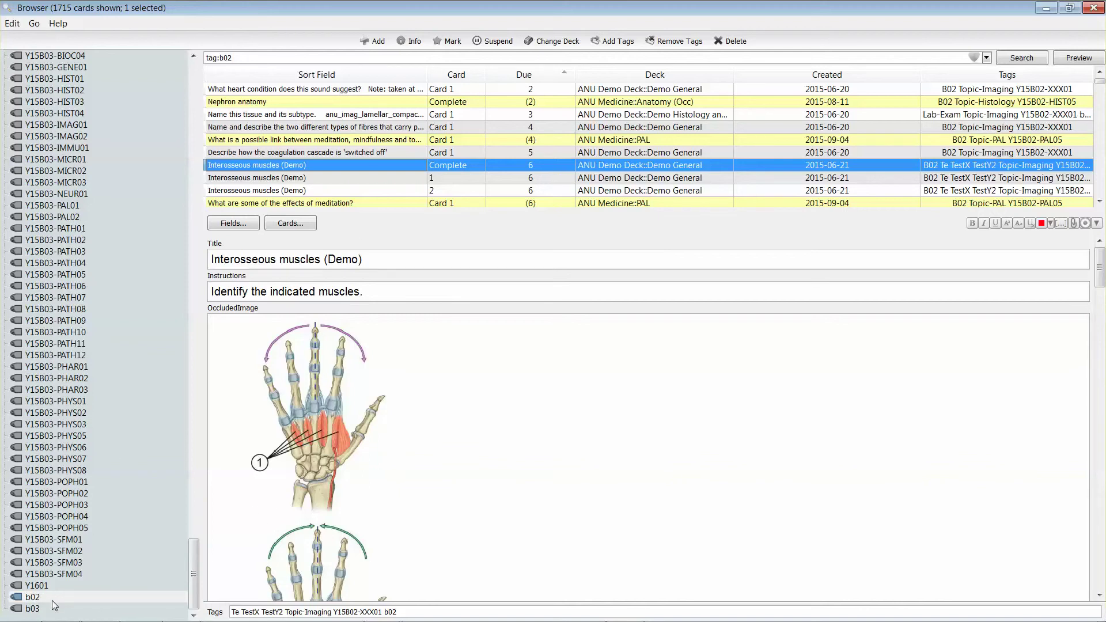
Step: Select all 1715 b02 cards and add the tag xx to them
{"action": "left_click", "coordinate": [34, 597]}
{"action": "left_click", "coordinate": [389, 89]}
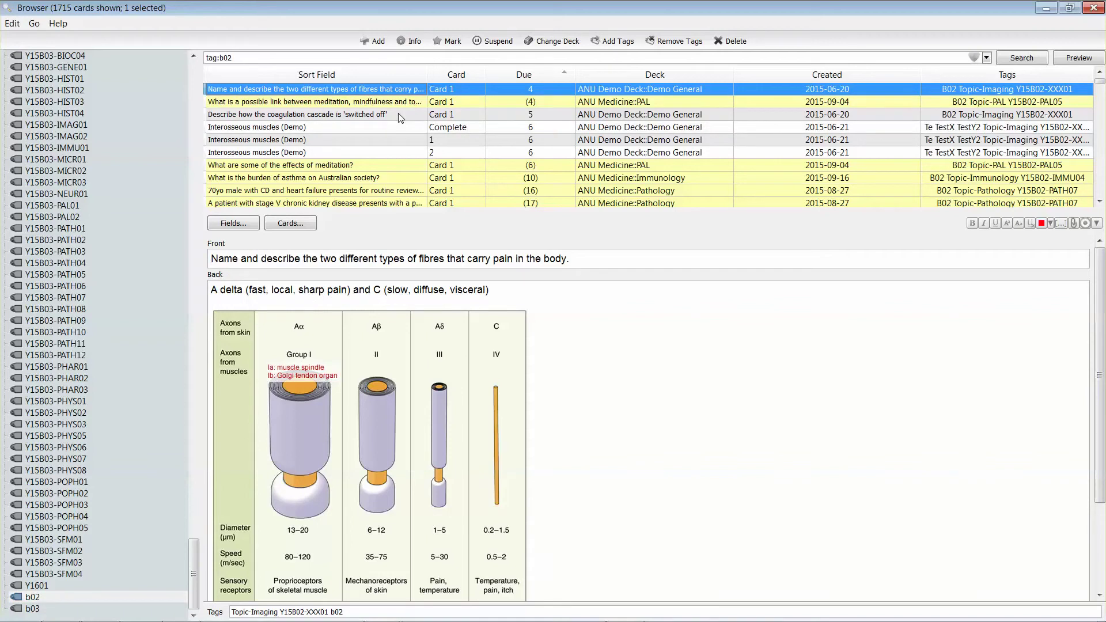
{"action": "key", "text": "ctrl+a"}
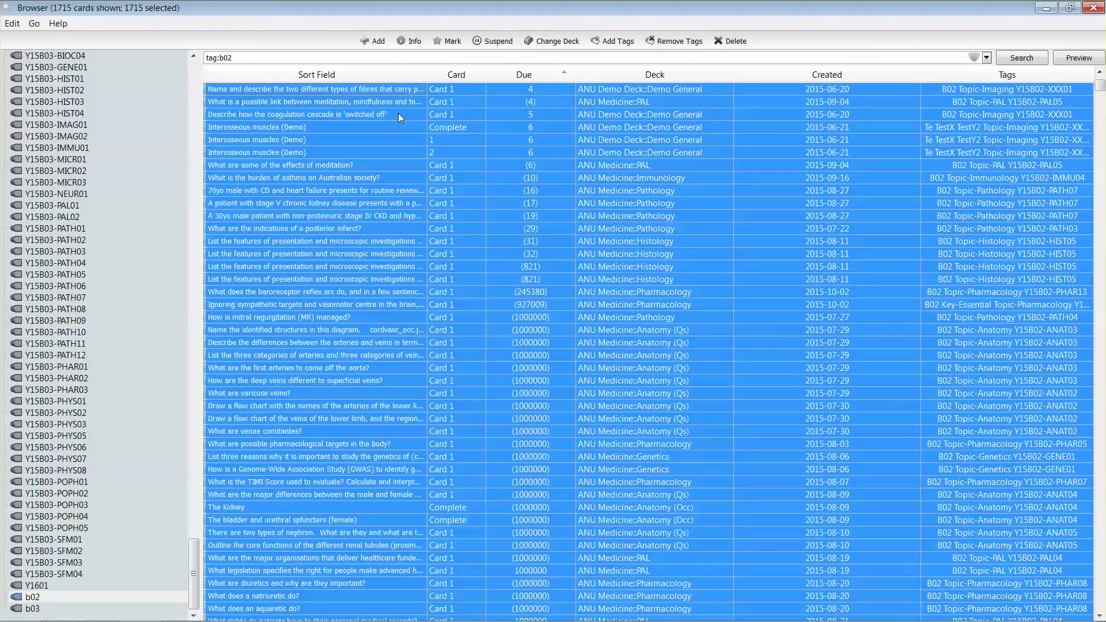
{"action": "scroll", "coordinate": [400, 166], "scroll_direction": "down", "scroll_amount": 10}
{"action": "scroll", "coordinate": [400, 166], "scroll_direction": "up", "scroll_amount": 9}
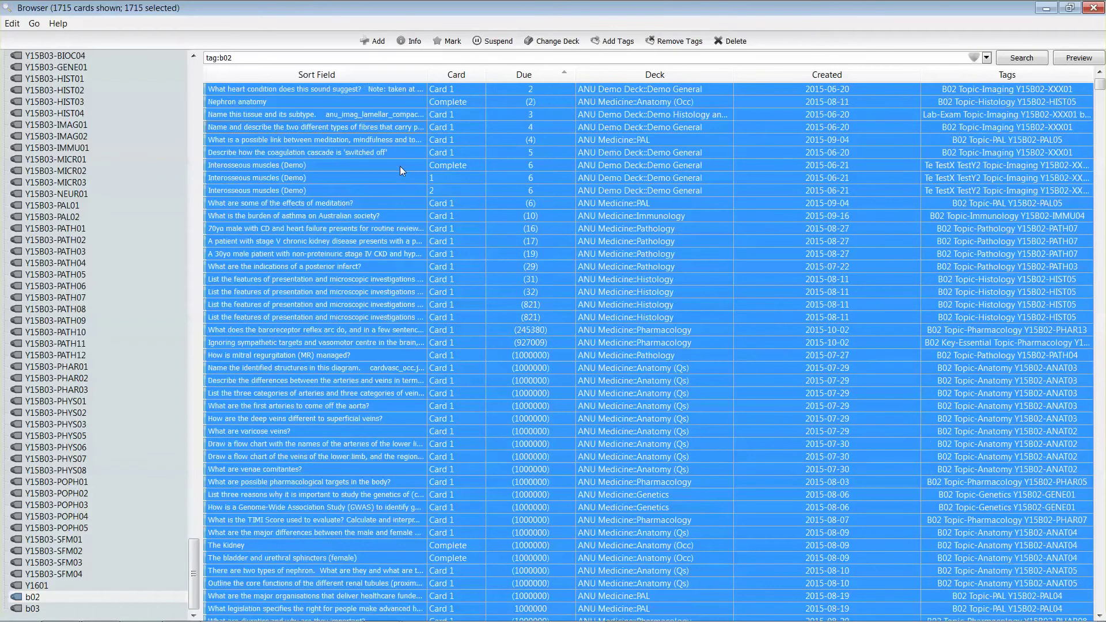
{"action": "left_click", "coordinate": [628, 46]}
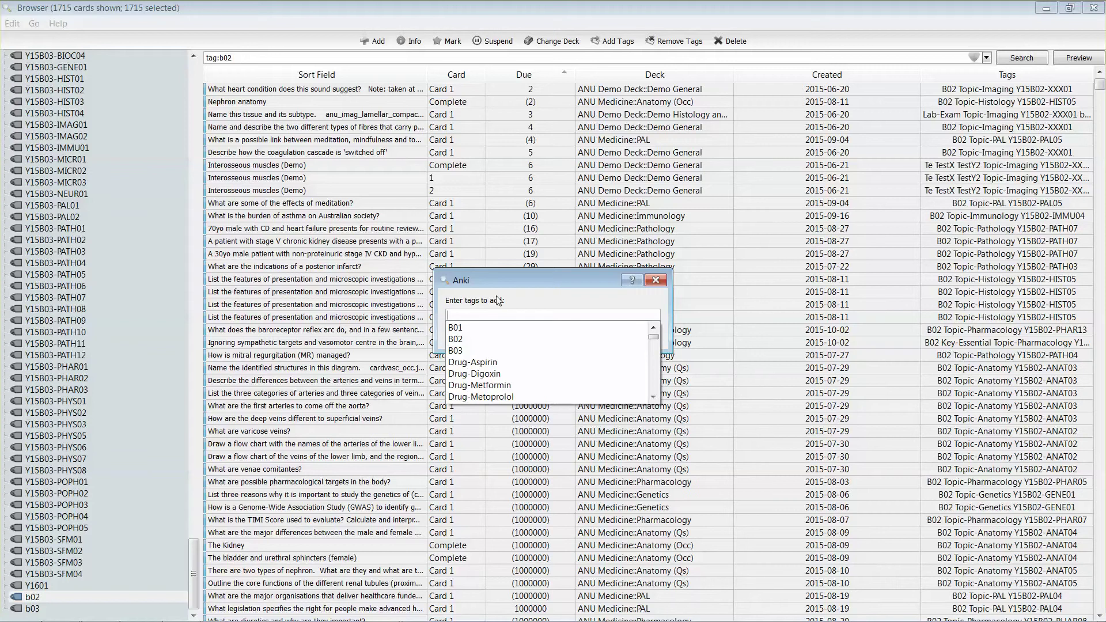
{"action": "type", "text": "xx"}
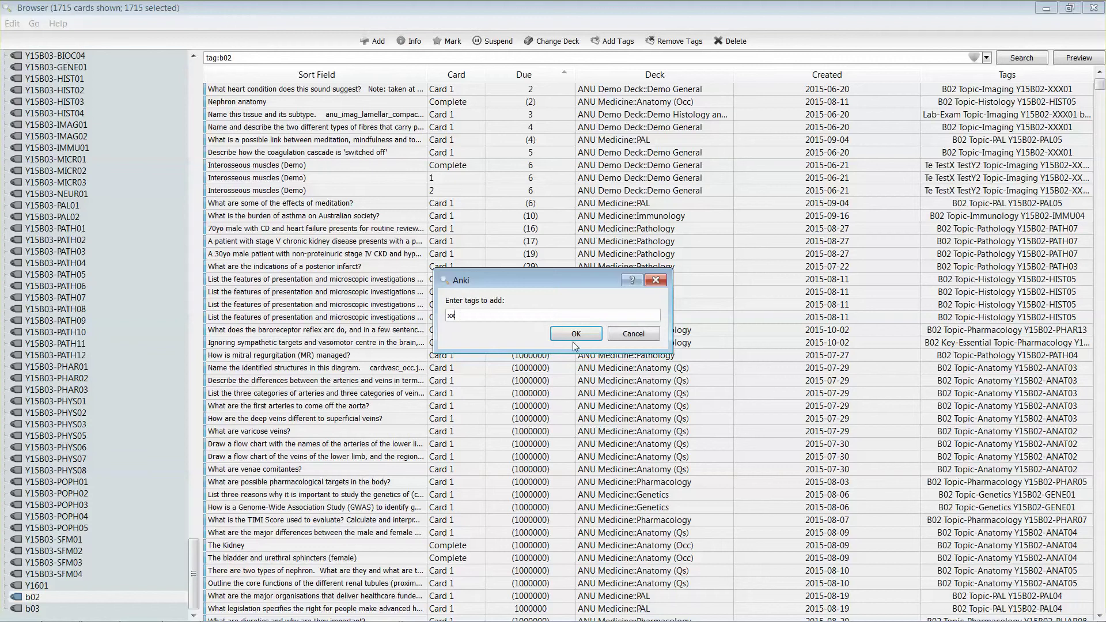
{"action": "left_click", "coordinate": [593, 334]}
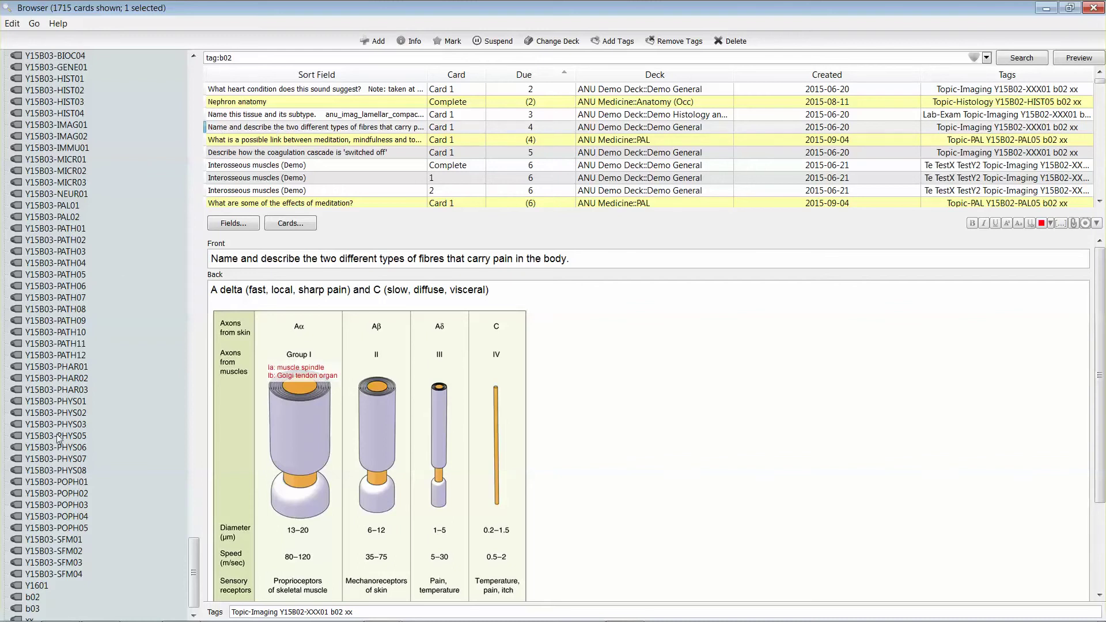
Step: Select all 1715 b02 cards and remove the B02 tag from them
{"action": "left_click", "coordinate": [45, 601]}
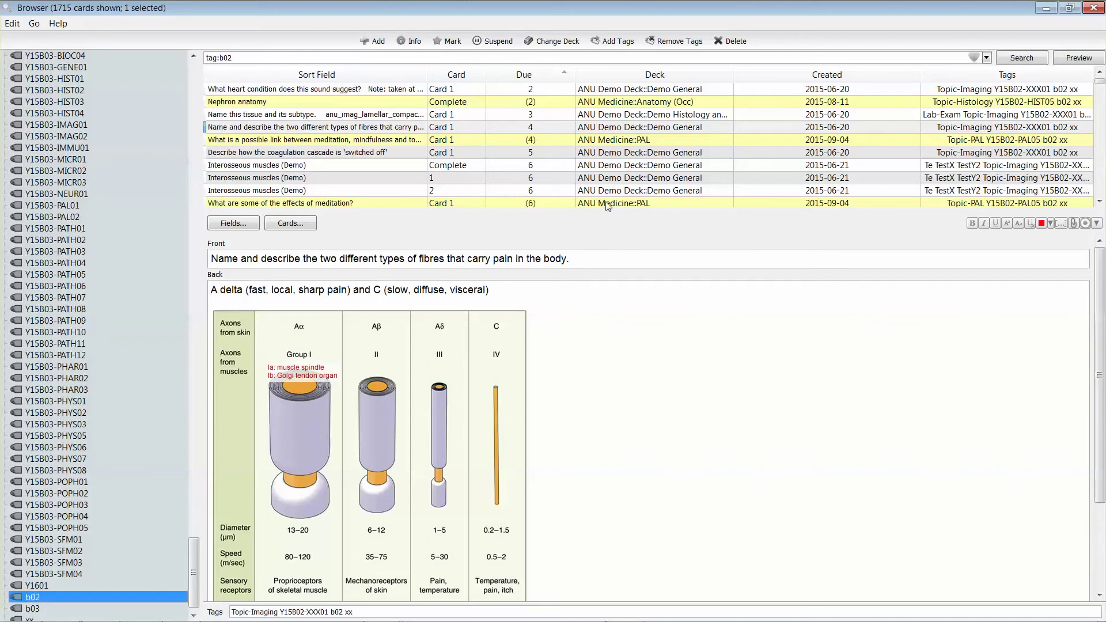
{"action": "left_click", "coordinate": [551, 115]}
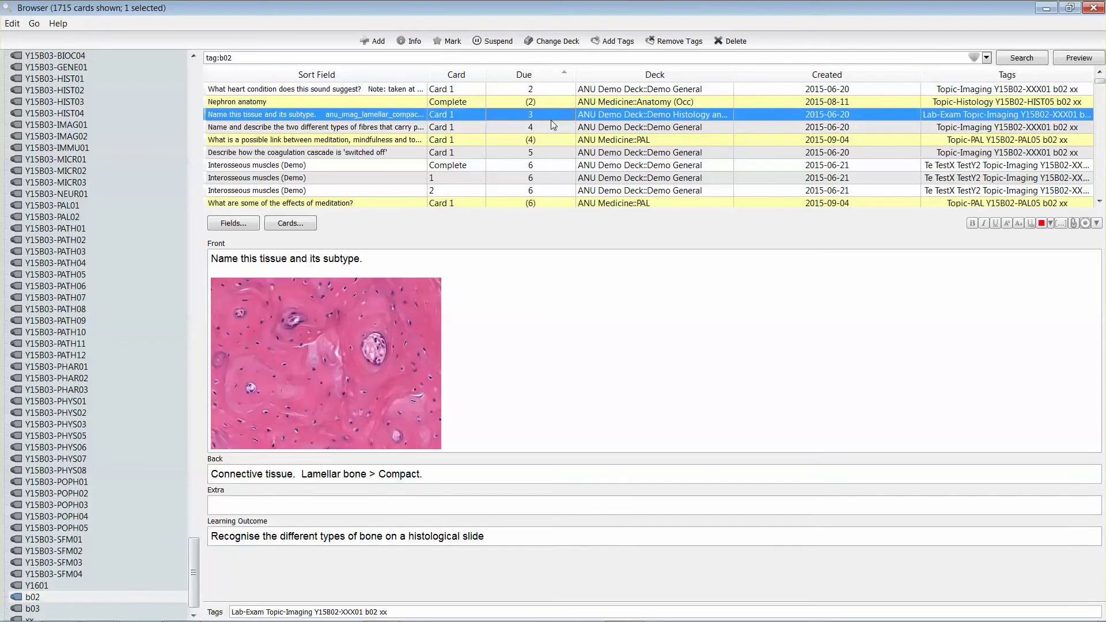
{"action": "key", "text": "ctrl+a"}
{"action": "left_click", "coordinate": [668, 42]}
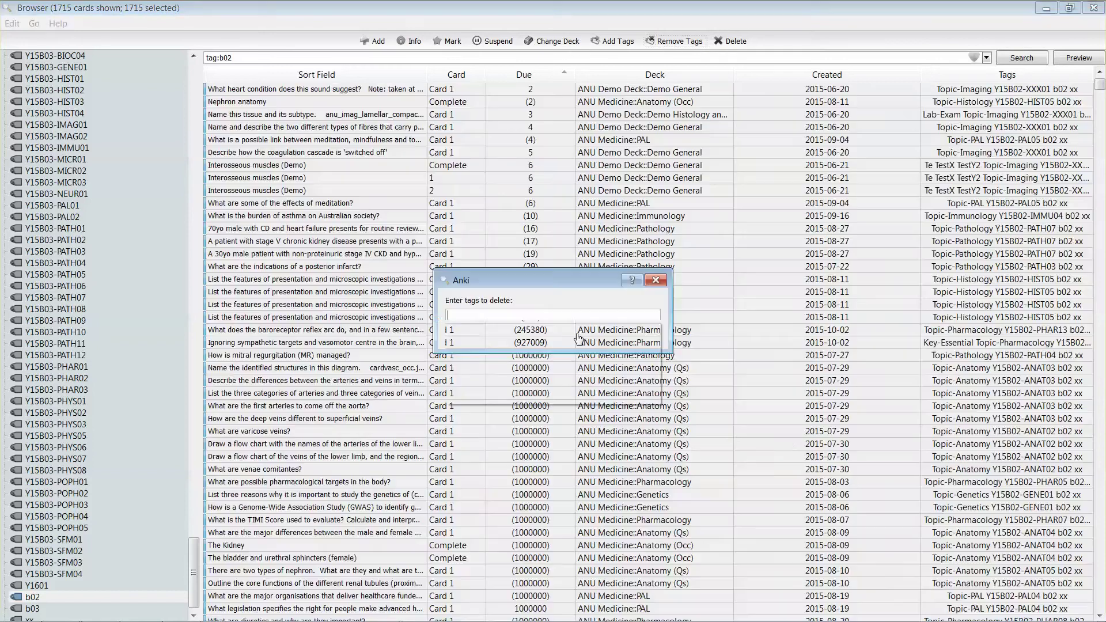
{"action": "left_click", "coordinate": [482, 340]}
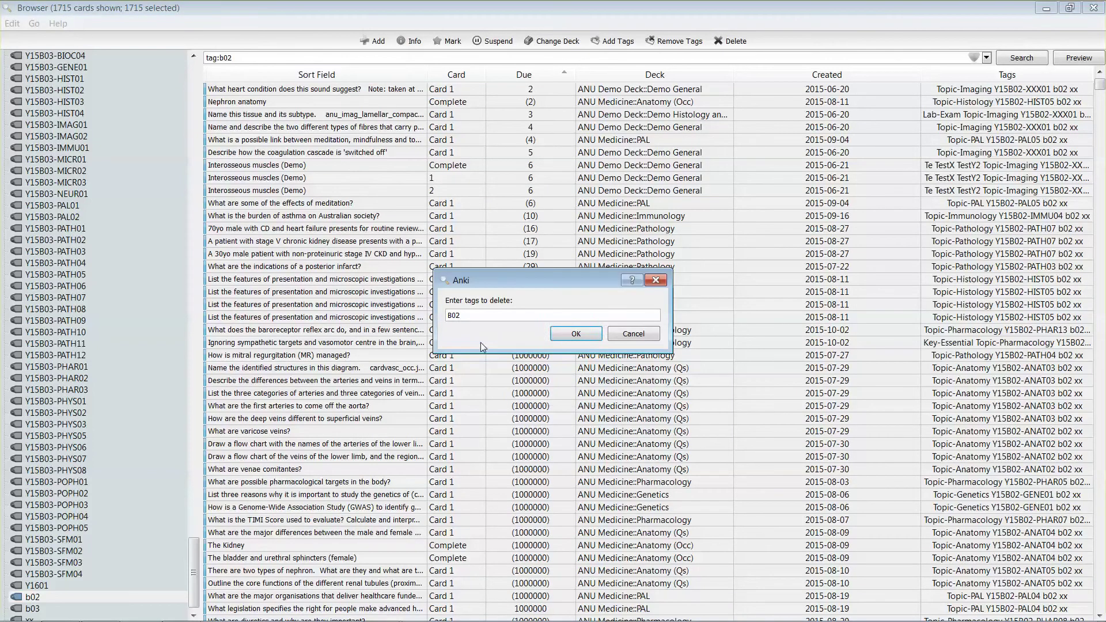
{"action": "left_click", "coordinate": [575, 334]}
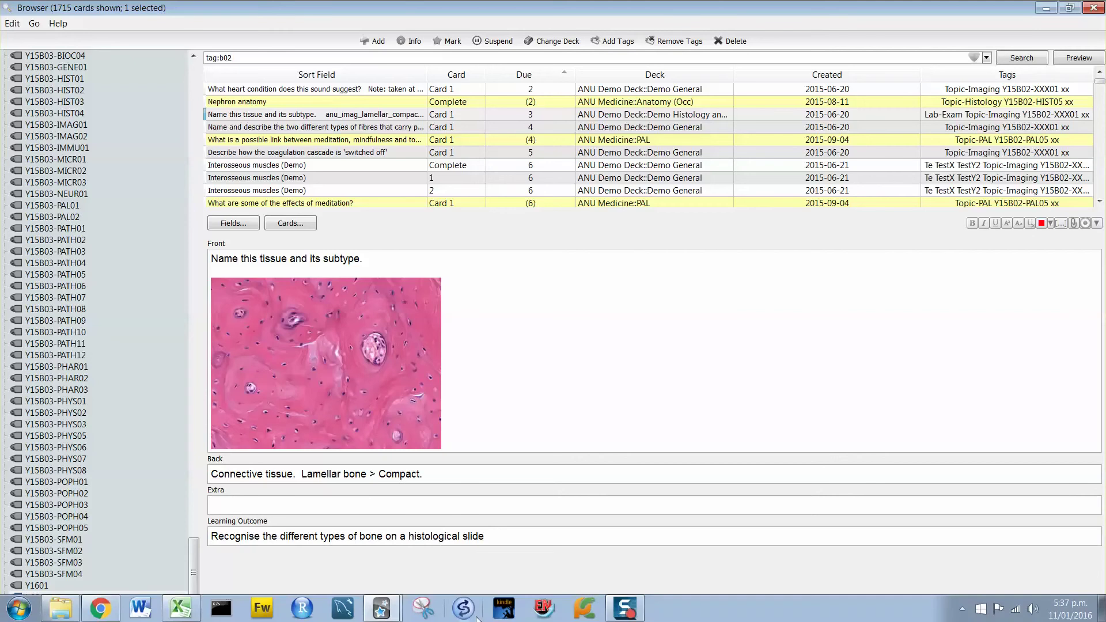
Step: Run Check Database from the main window's deck list, then return to the browser
{"action": "mouse_move", "coordinate": [382, 608]}
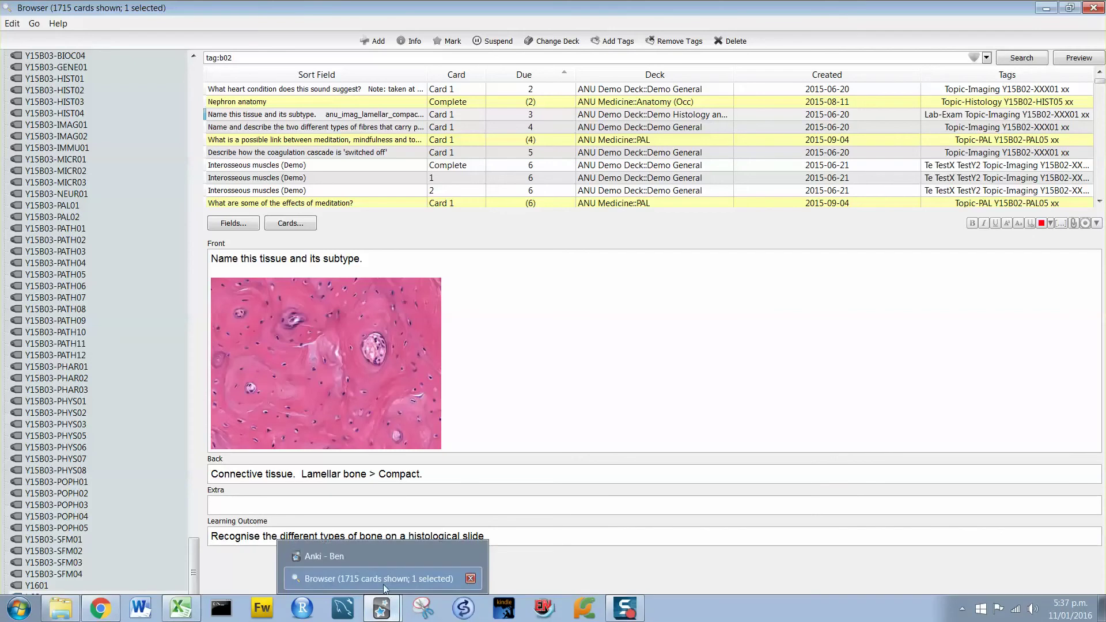
{"action": "left_click", "coordinate": [367, 558]}
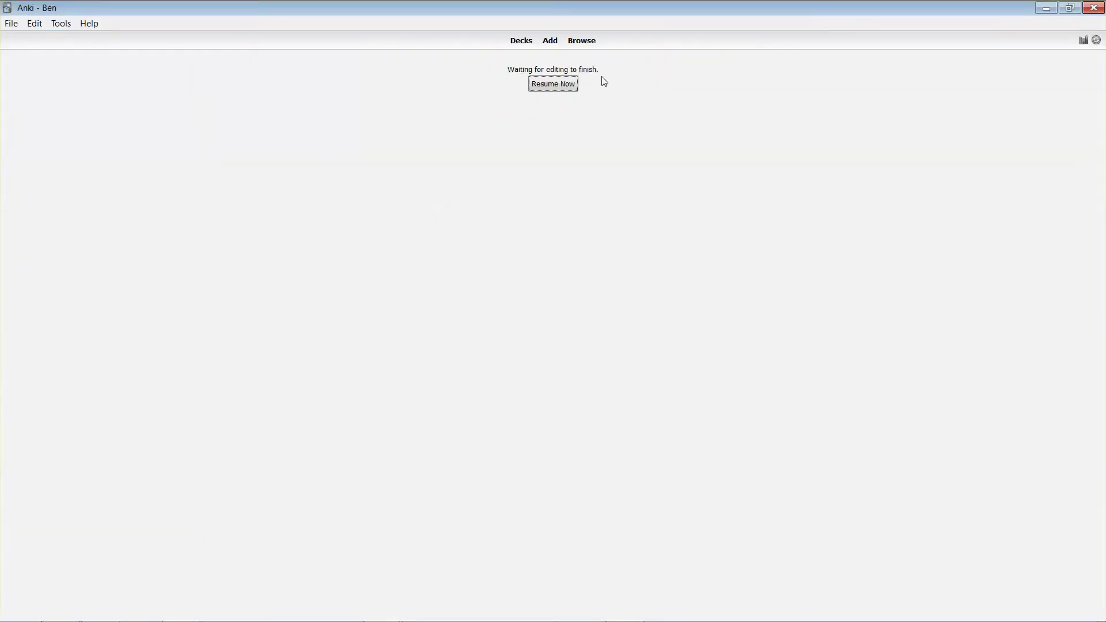
{"action": "left_click", "coordinate": [520, 44]}
{"action": "left_click", "coordinate": [62, 24]}
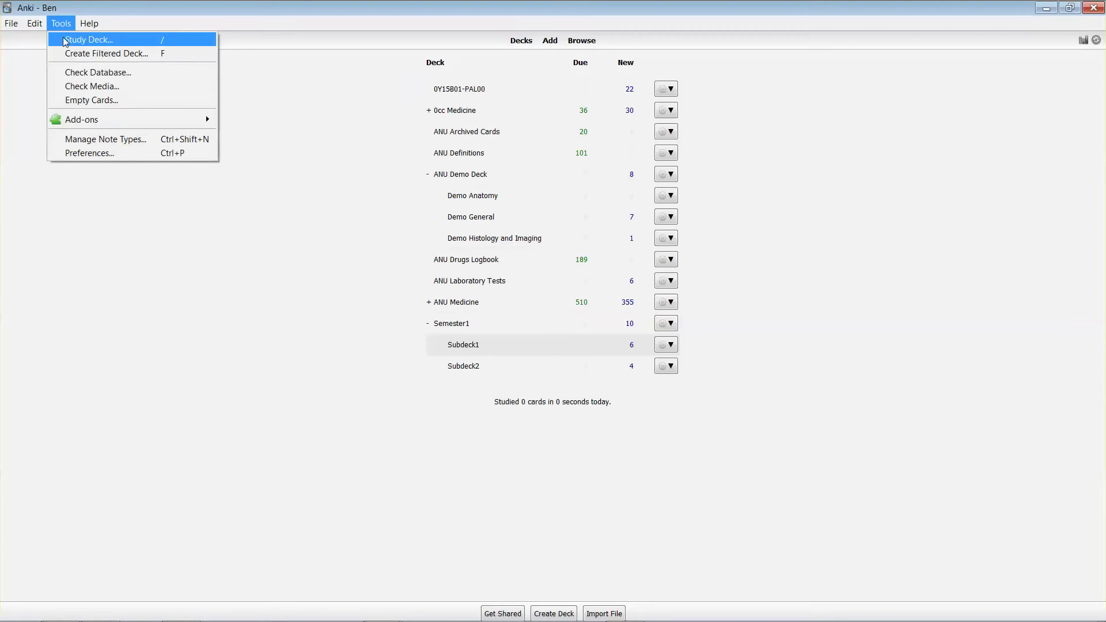
{"action": "left_click", "coordinate": [119, 73]}
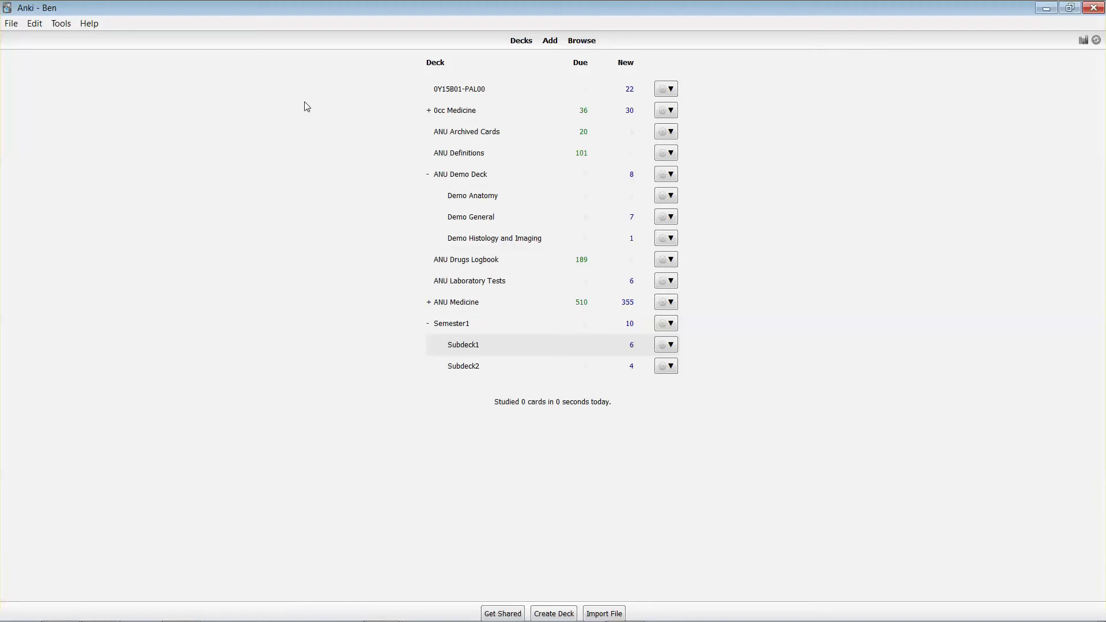
{"action": "mouse_move", "coordinate": [397, 620]}
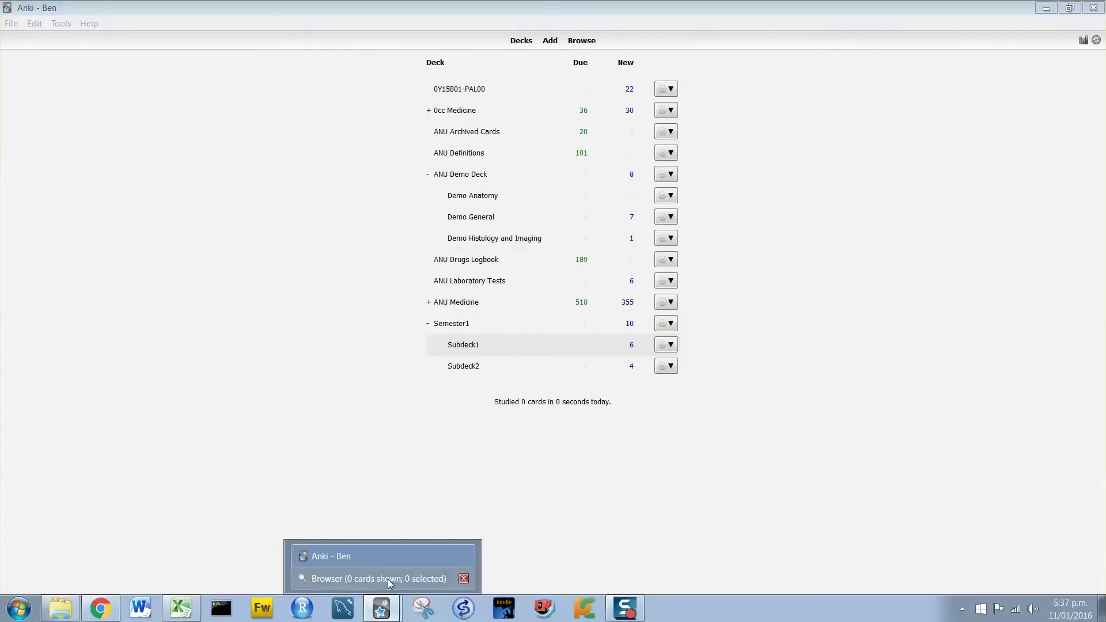
{"action": "left_click", "coordinate": [389, 579]}
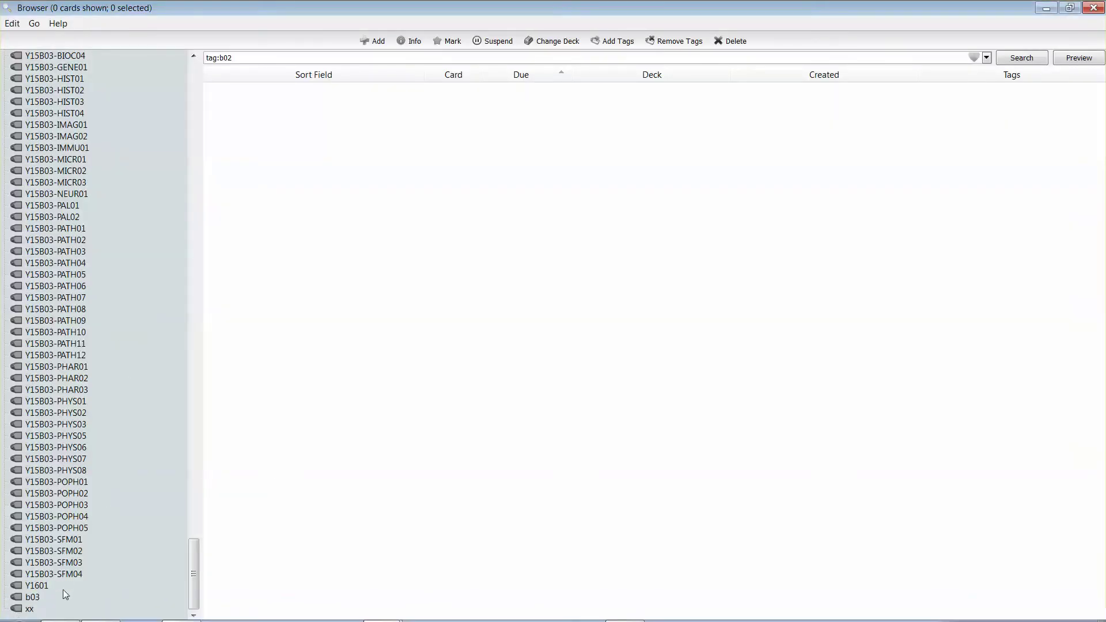
Step: Filter the browser by the xx tag to list its 1715 cards
{"action": "left_click_drag", "start_coordinate": [199, 578], "coordinate": [207, 150]}
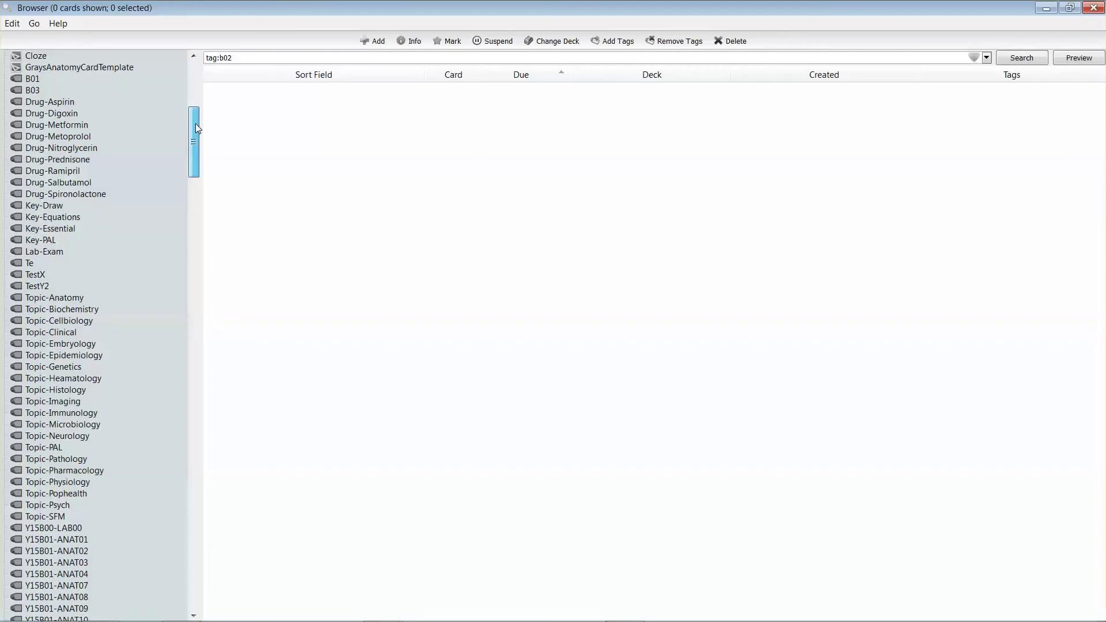
{"action": "left_click_drag", "start_coordinate": [197, 126], "coordinate": [181, 589]}
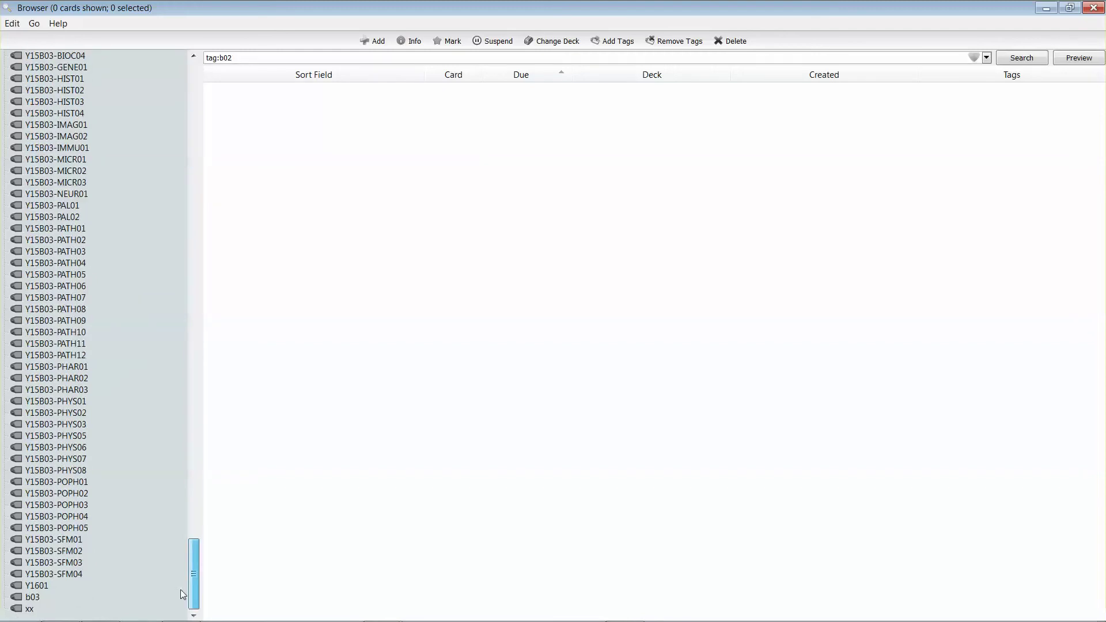
{"action": "left_click", "coordinate": [22, 609]}
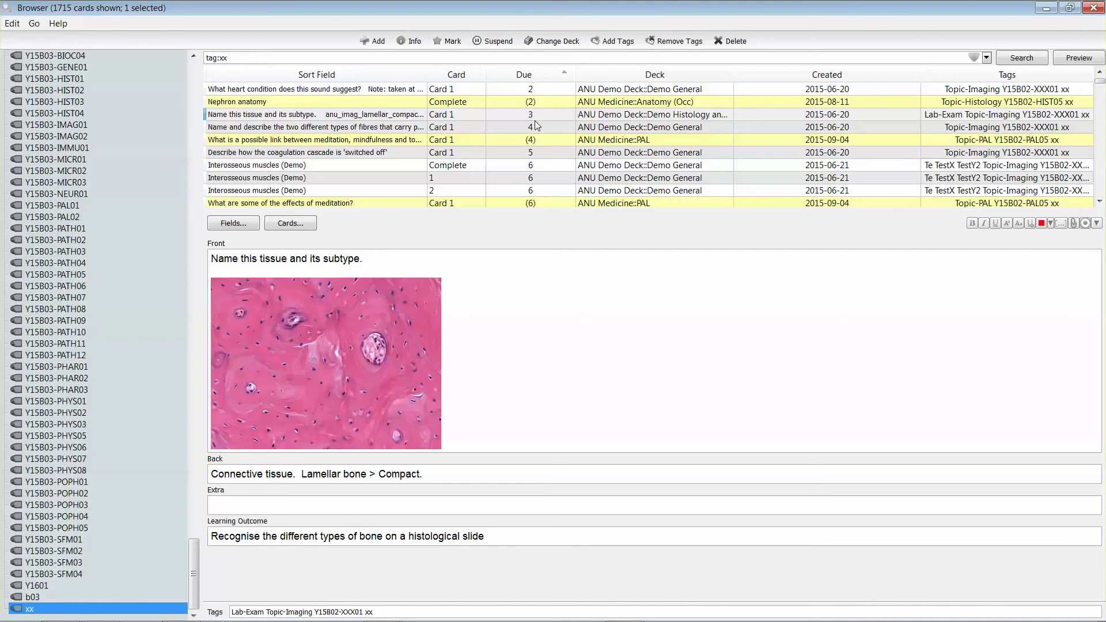
Step: Select all 1715 xx cards and add the uppercase tag B02
{"action": "left_click", "coordinate": [466, 102]}
{"action": "key", "text": "ctrl+a"}
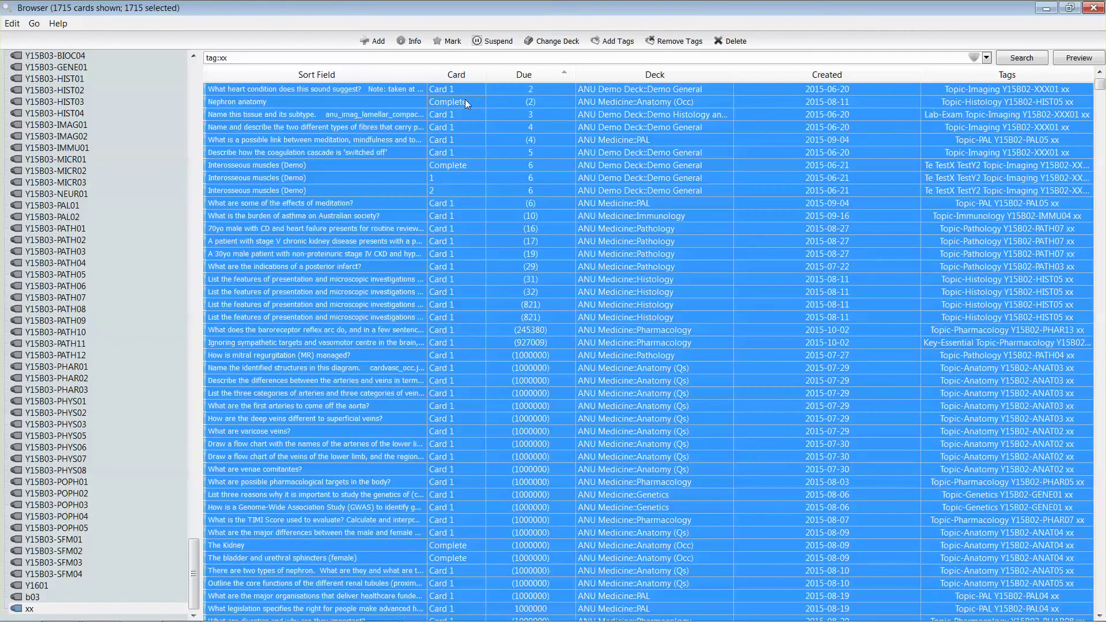
{"action": "left_click", "coordinate": [616, 41]}
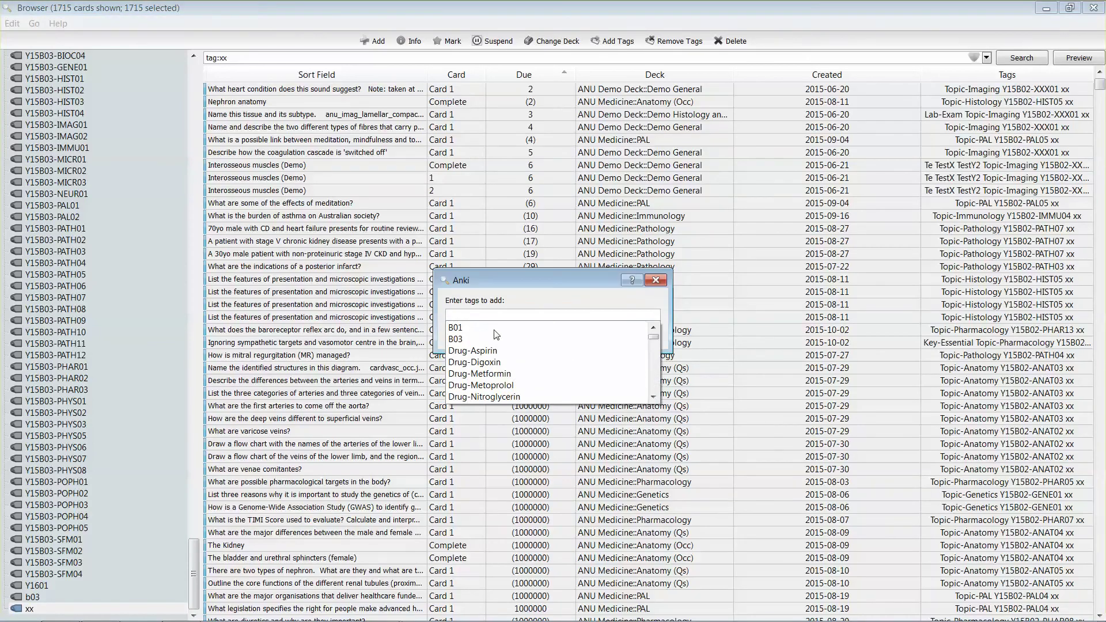
{"action": "type", "text": "B"}
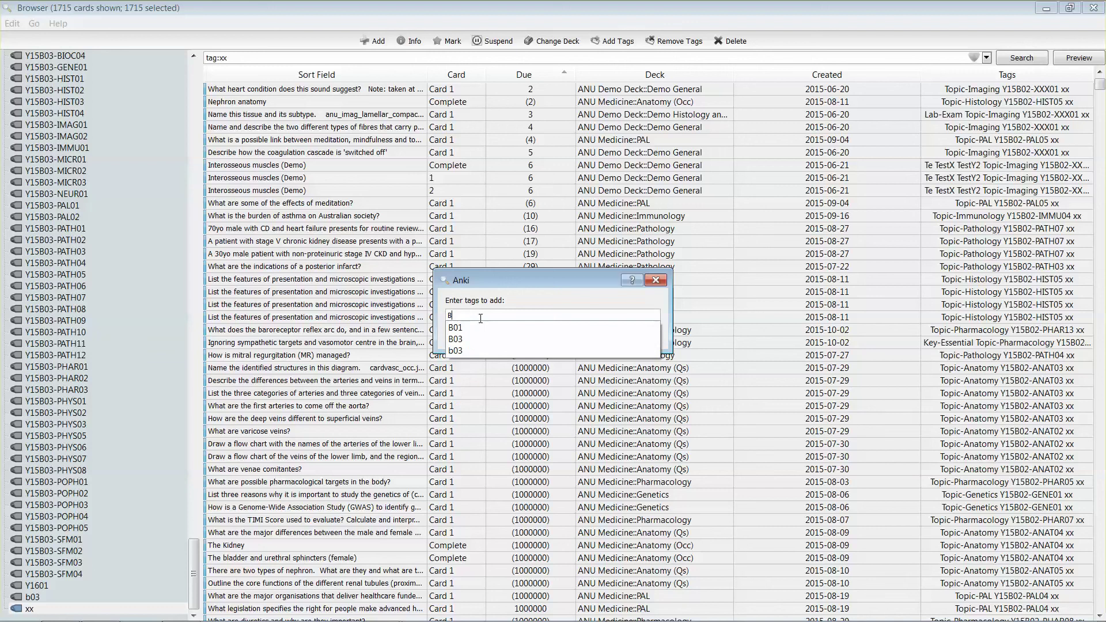
{"action": "type", "text": "02"}
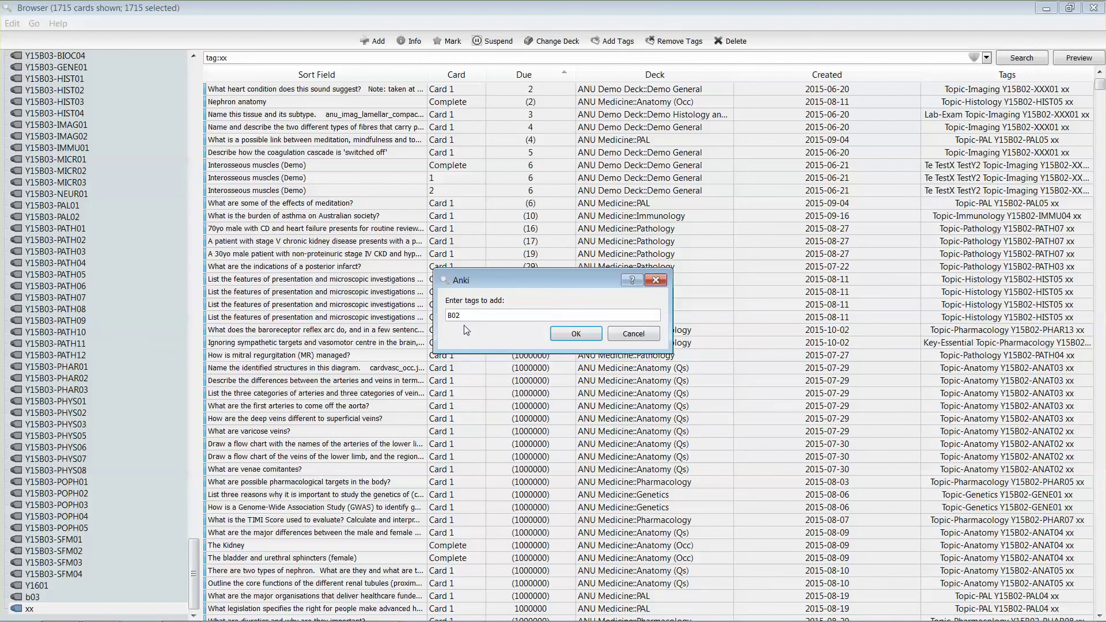
{"action": "left_click", "coordinate": [592, 338]}
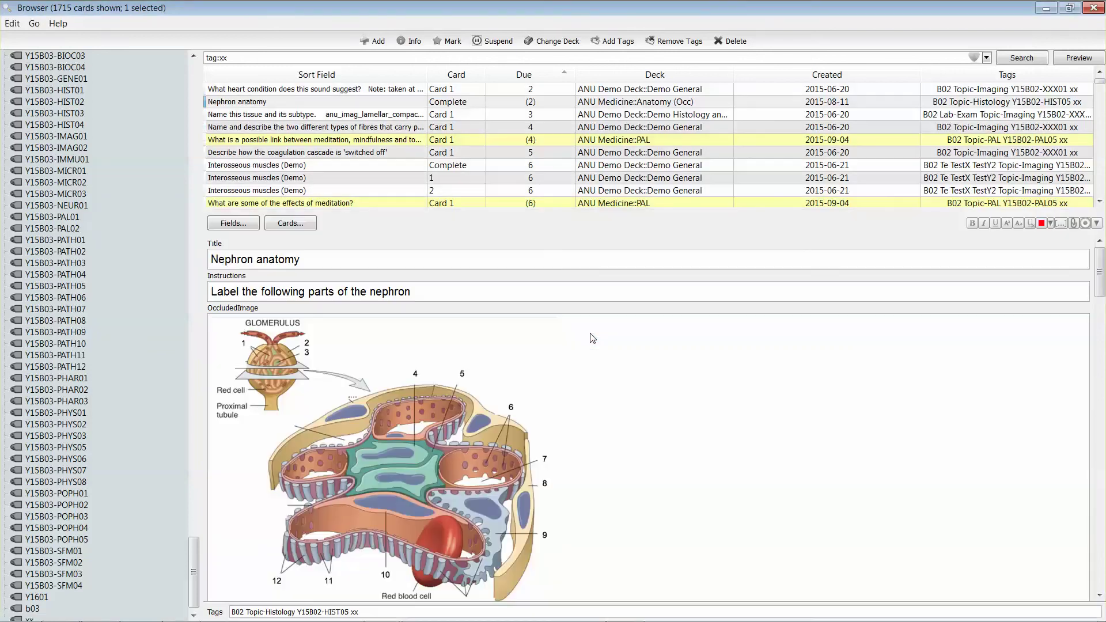